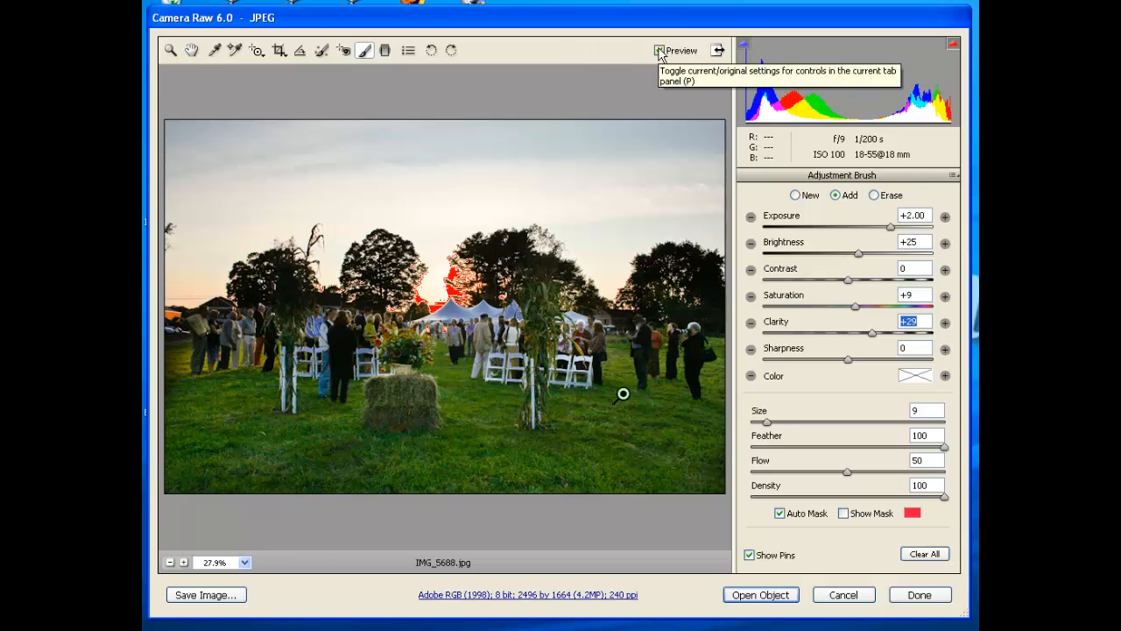
Compare the wedding photo with and without the Adjustment Brush edits, leaving the preview of the edits on
click(660, 51)
click(660, 53)
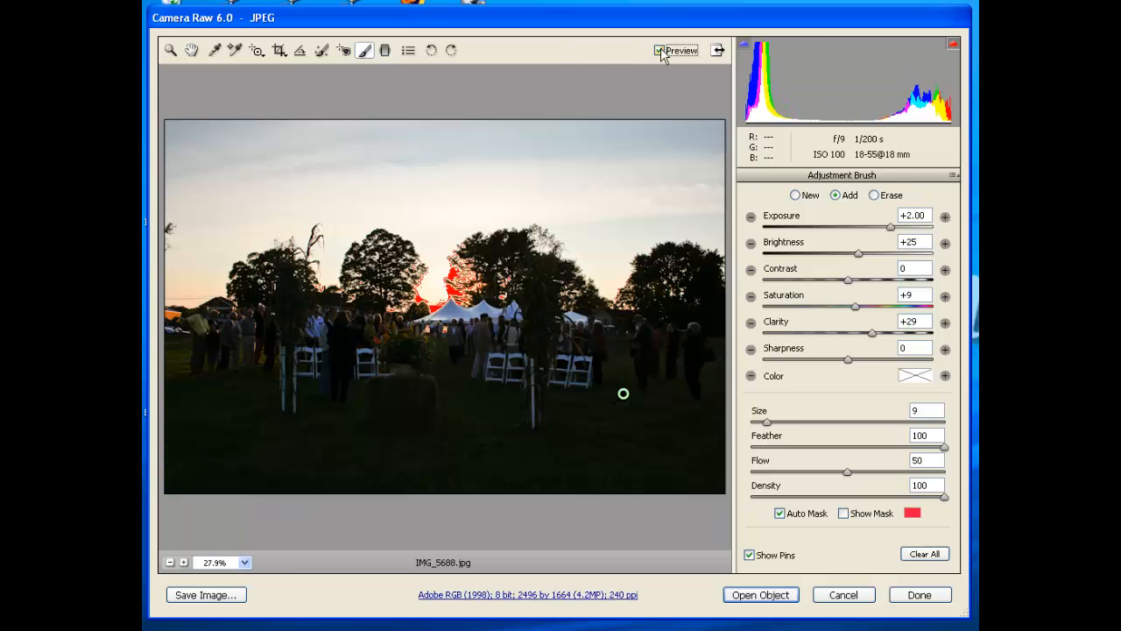
click(660, 52)
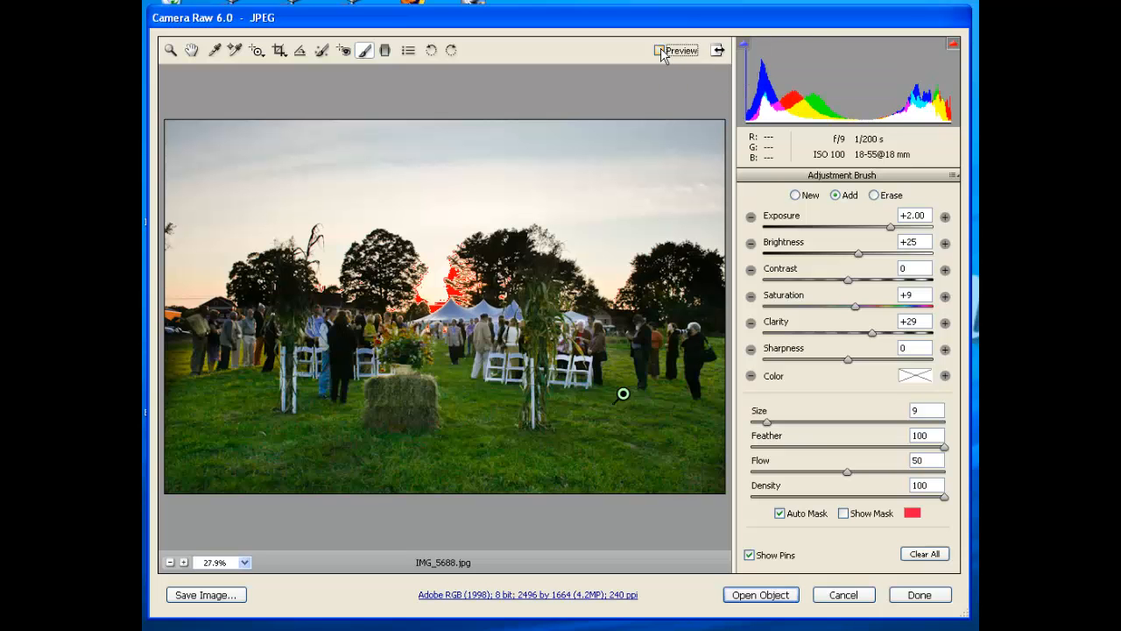
click(660, 53)
Leave the Adjustment Brush and compare the photo with and without the Basic adjustments
click(192, 52)
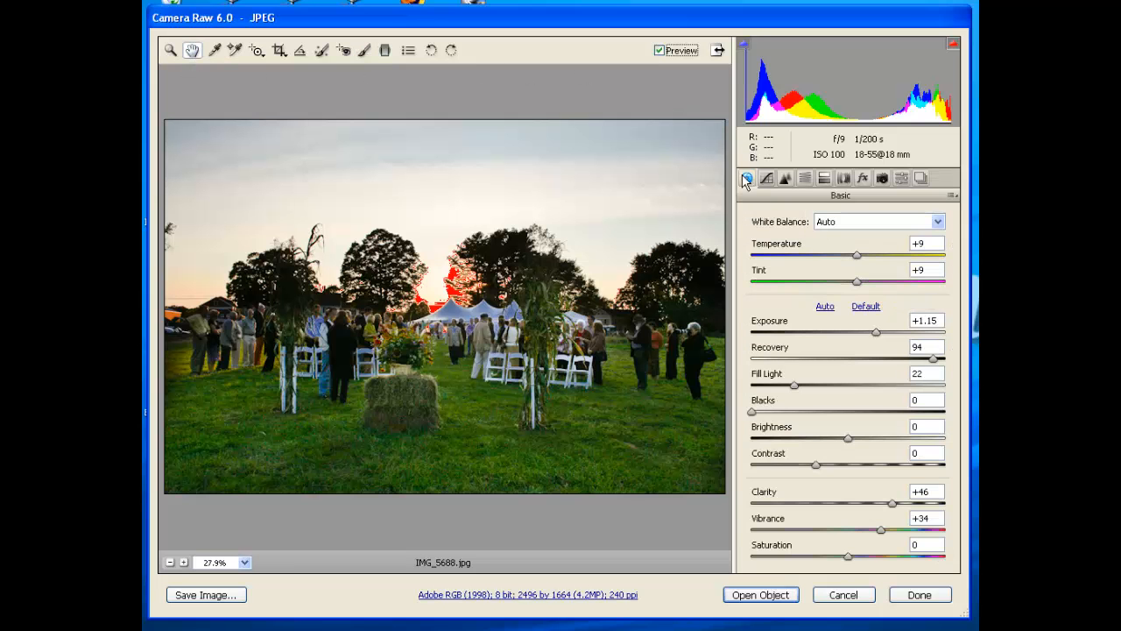
click(660, 52)
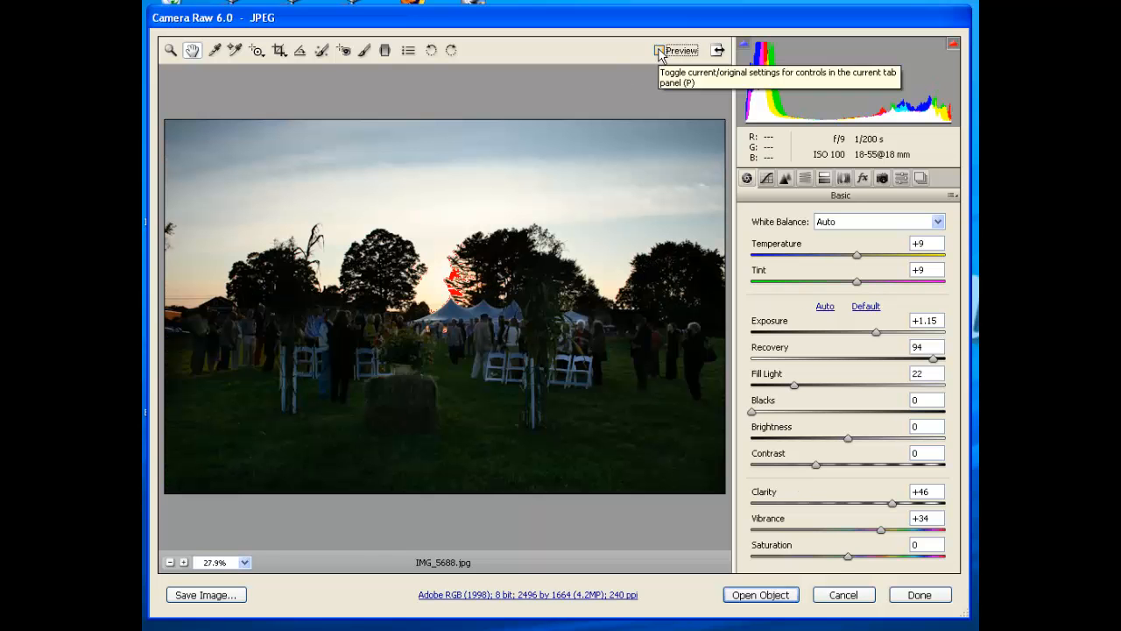
click(659, 51)
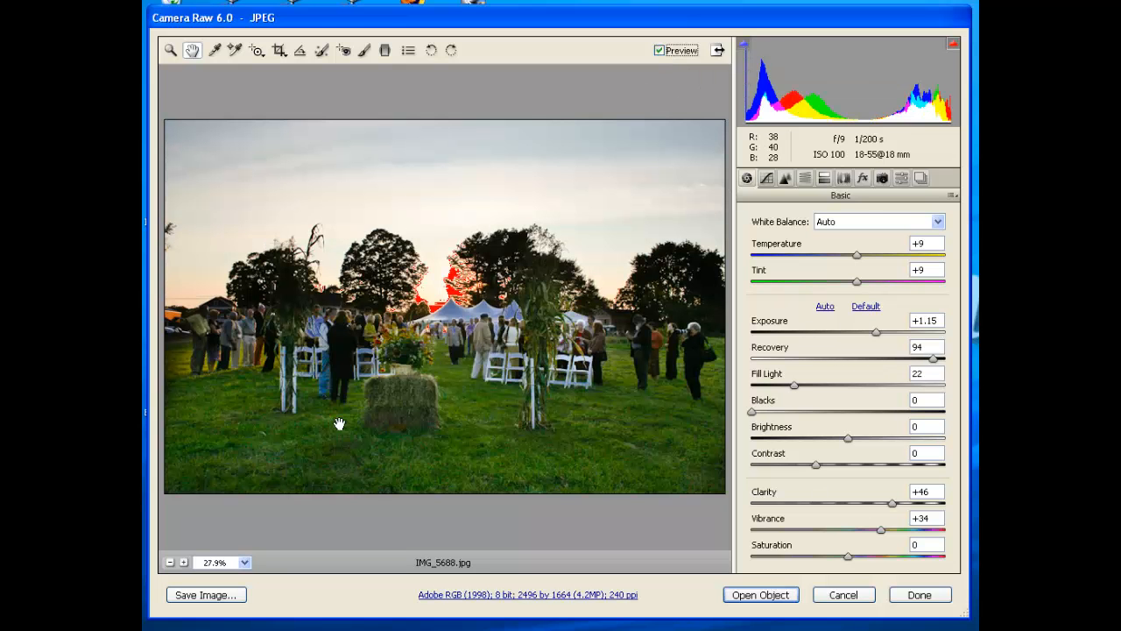
Compare the photo before and after from the Snapshots view, ending with the preview of the edits on
click(921, 176)
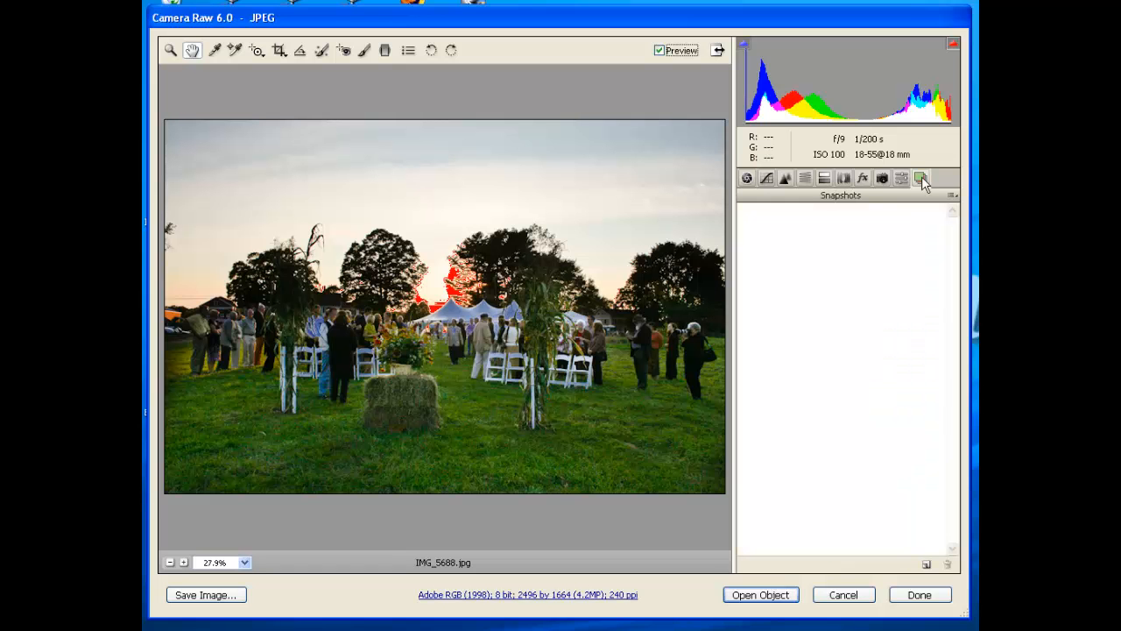
click(660, 51)
click(659, 51)
Reduce color noise in the photo, judging it on the hay bale, with Color set to 9 and Color Detail to 62
click(747, 177)
click(766, 180)
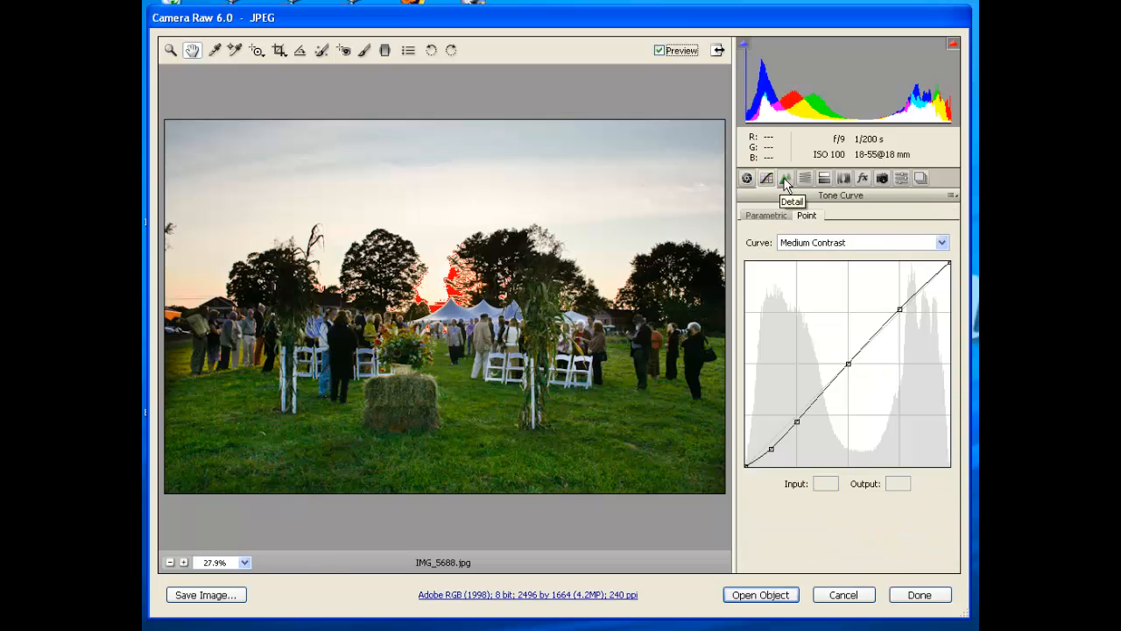
click(785, 177)
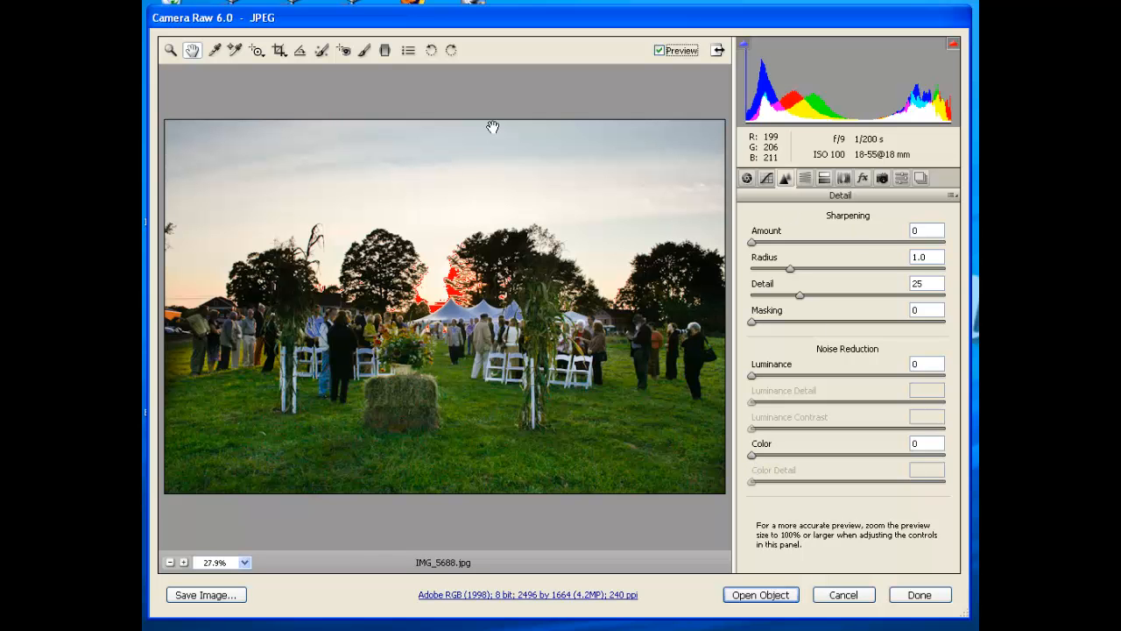
click(170, 50)
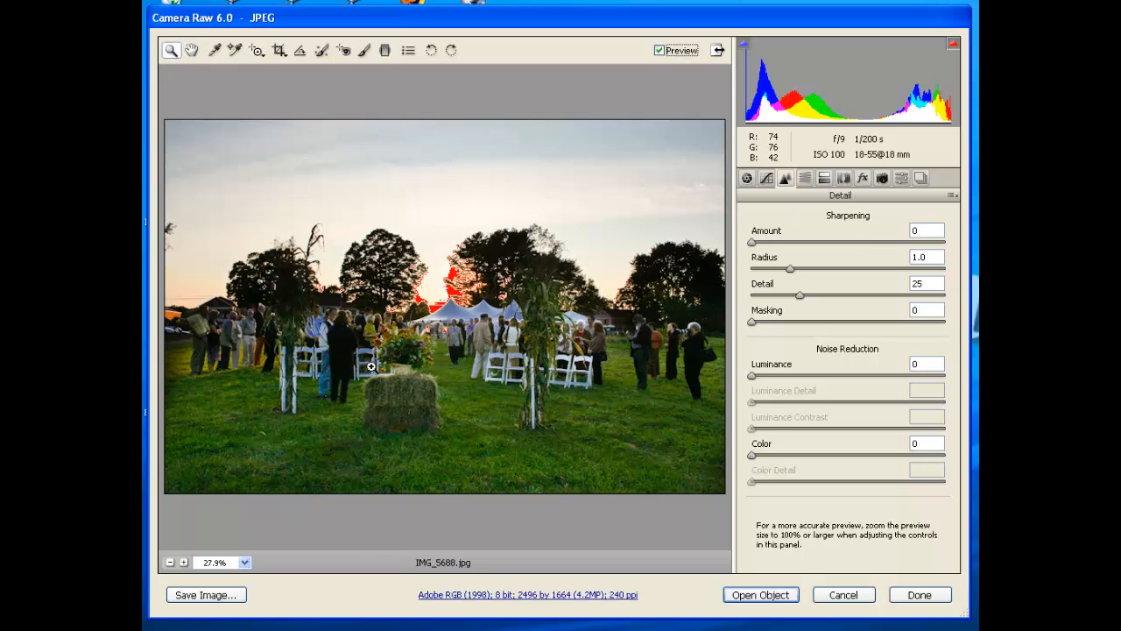
click(480, 433)
click(480, 432)
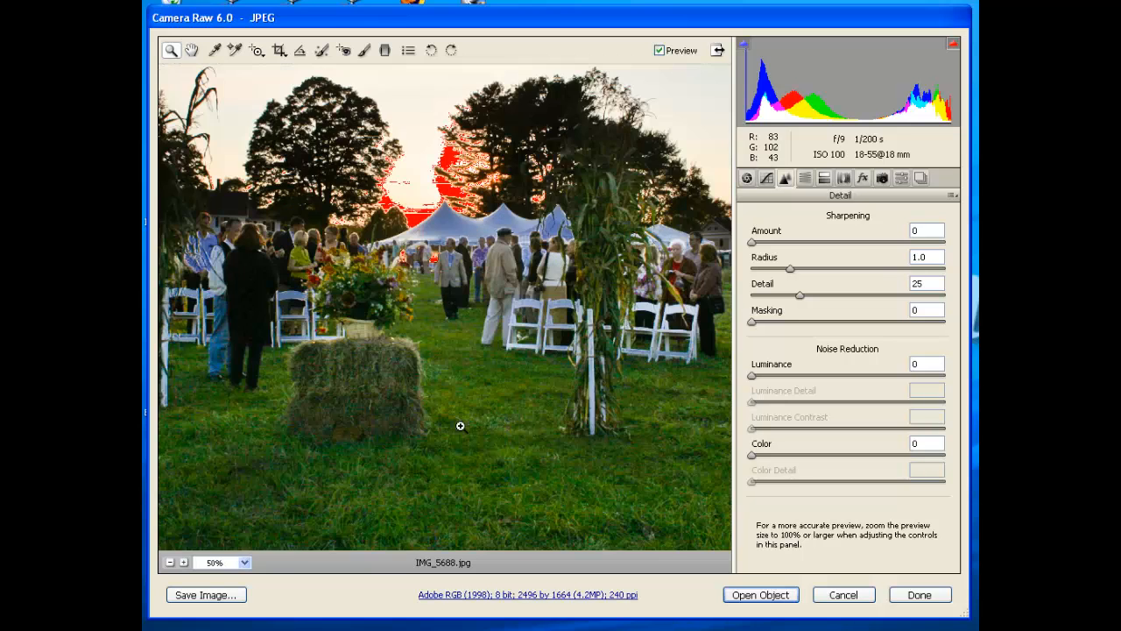
click(414, 359)
click(474, 336)
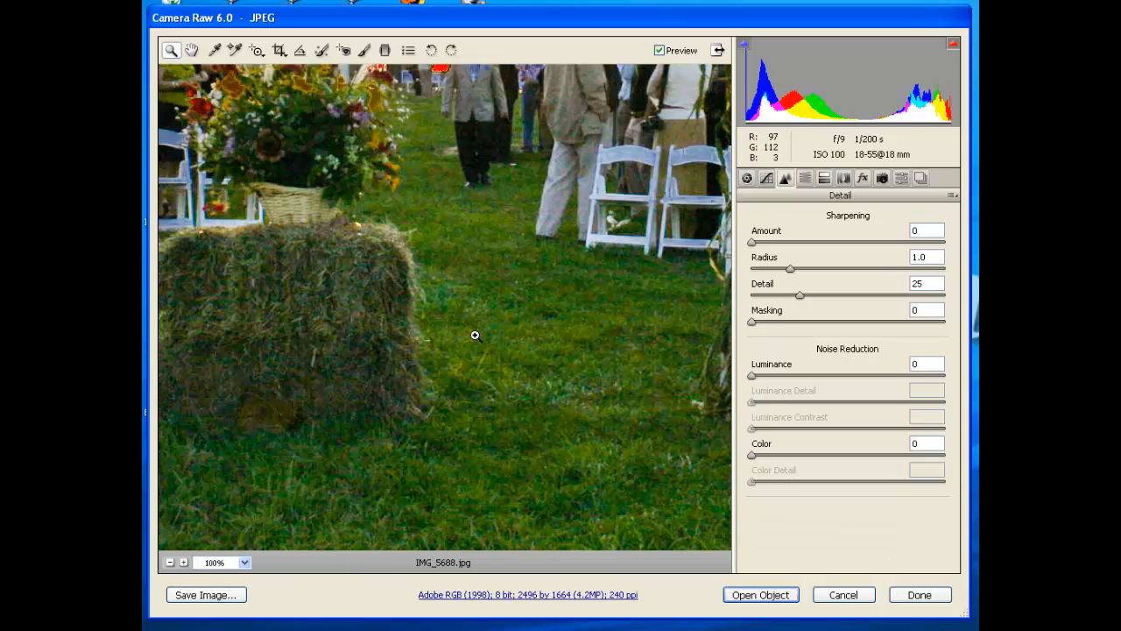
click(275, 298)
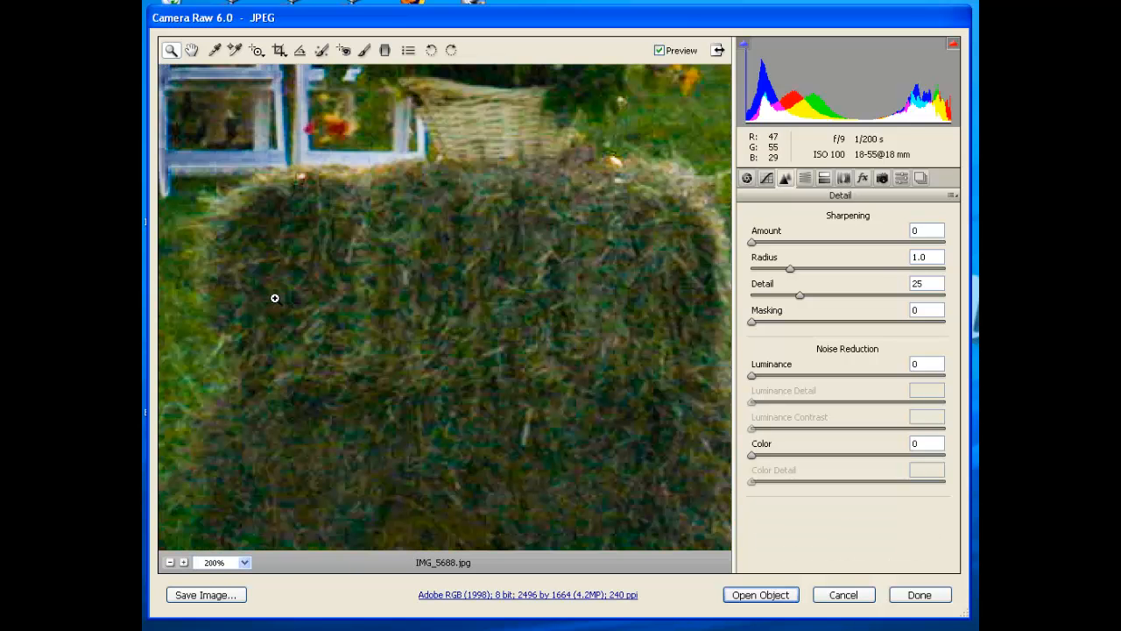
click(551, 317)
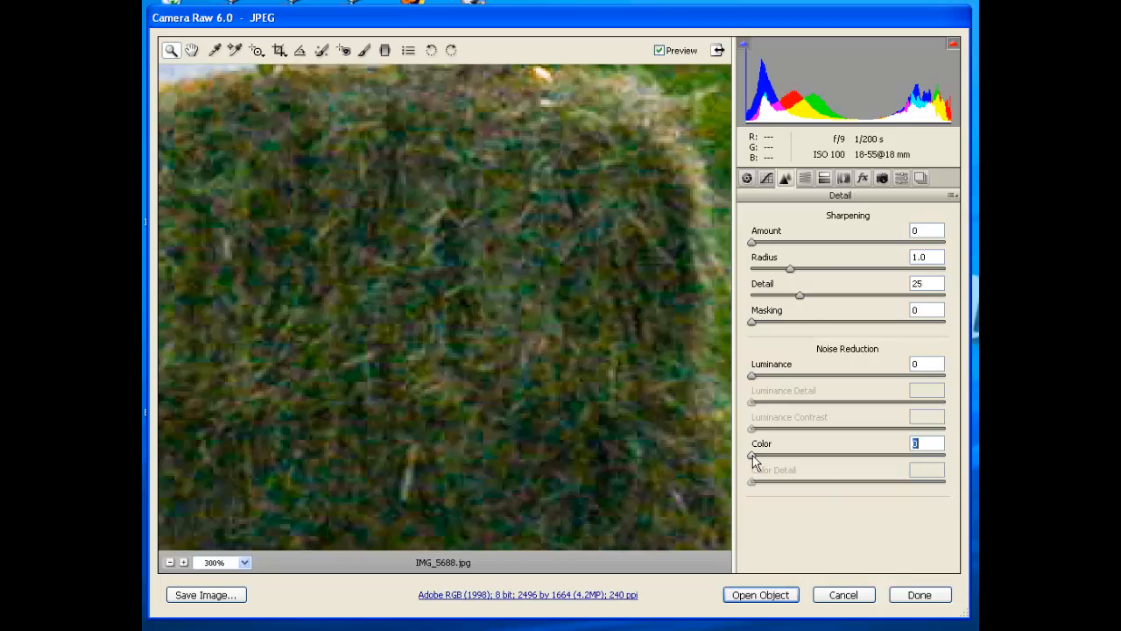
drag(752, 455, 772, 477)
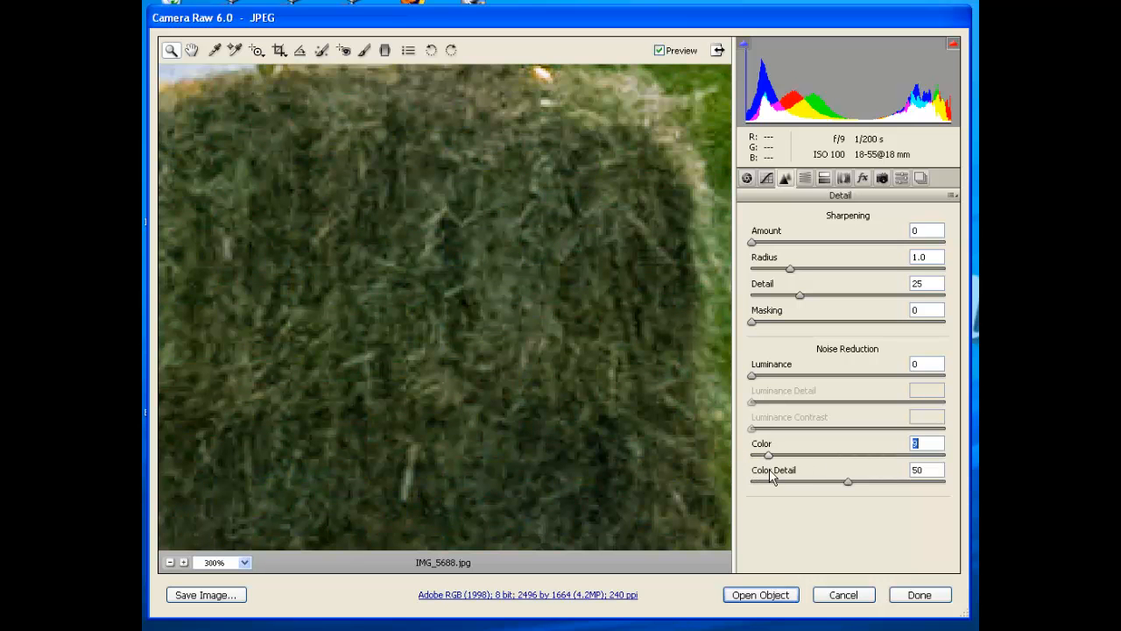
drag(858, 482, 856, 489)
Set Luminance noise reduction to 10 and Luminance Detail to 60
drag(752, 376, 768, 392)
drag(850, 402, 866, 402)
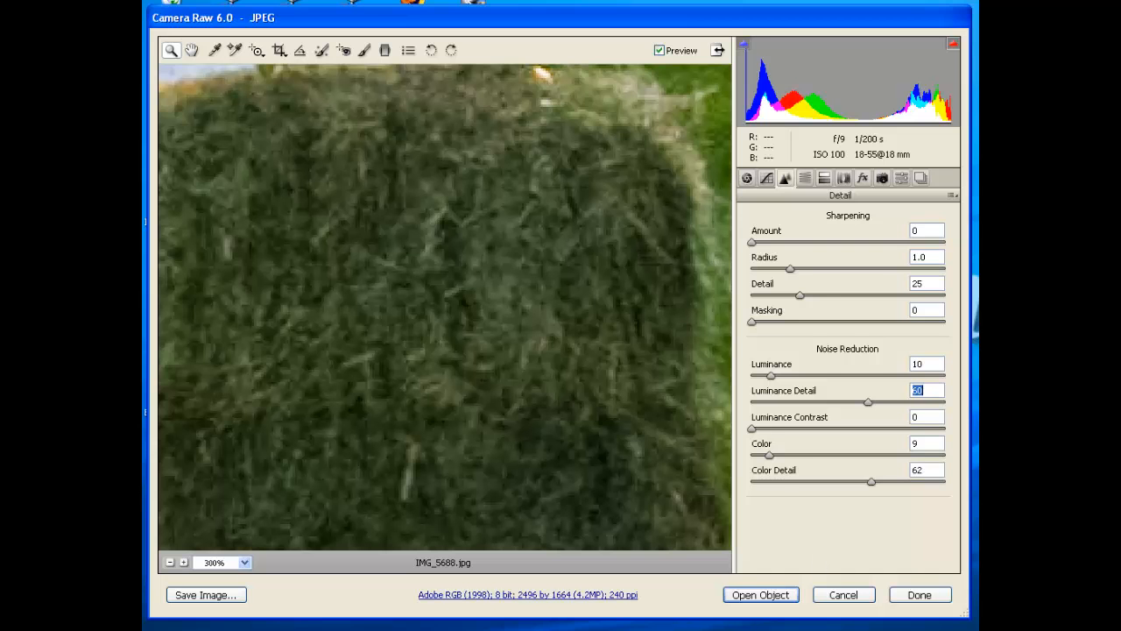
click(219, 594)
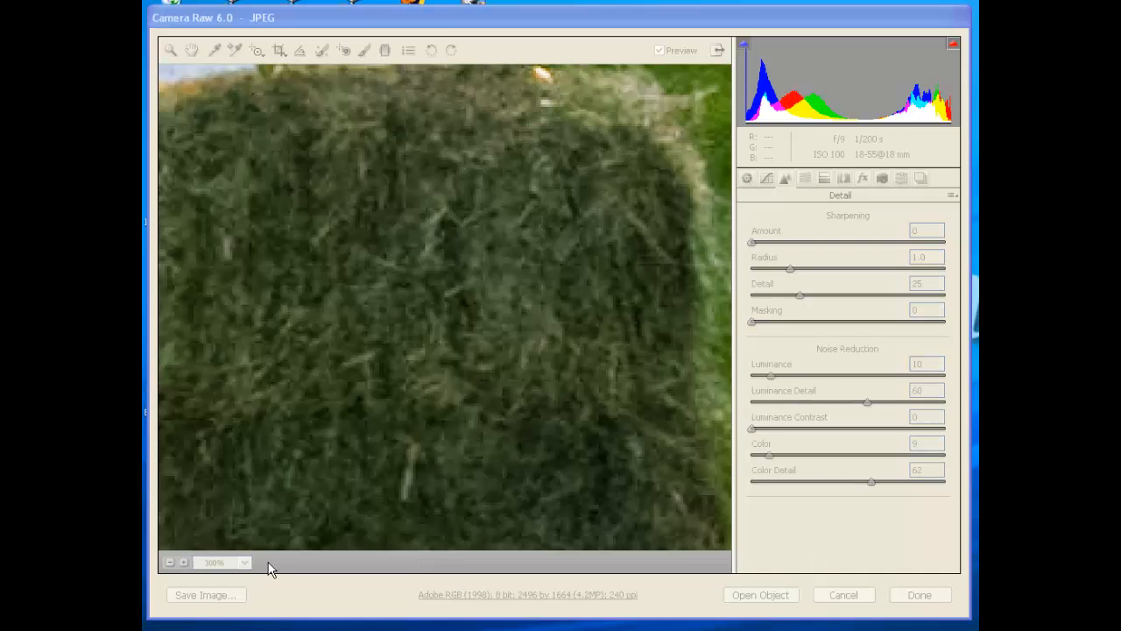
Convert the whole photo to grayscale with the automatic grayscale mix
click(245, 562)
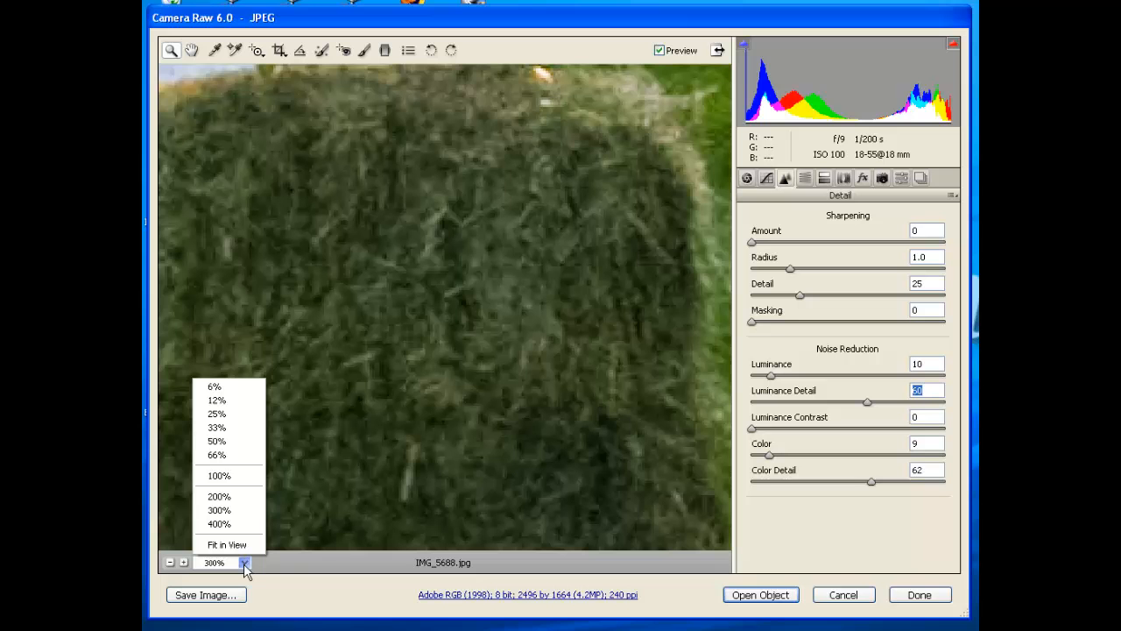
click(226, 476)
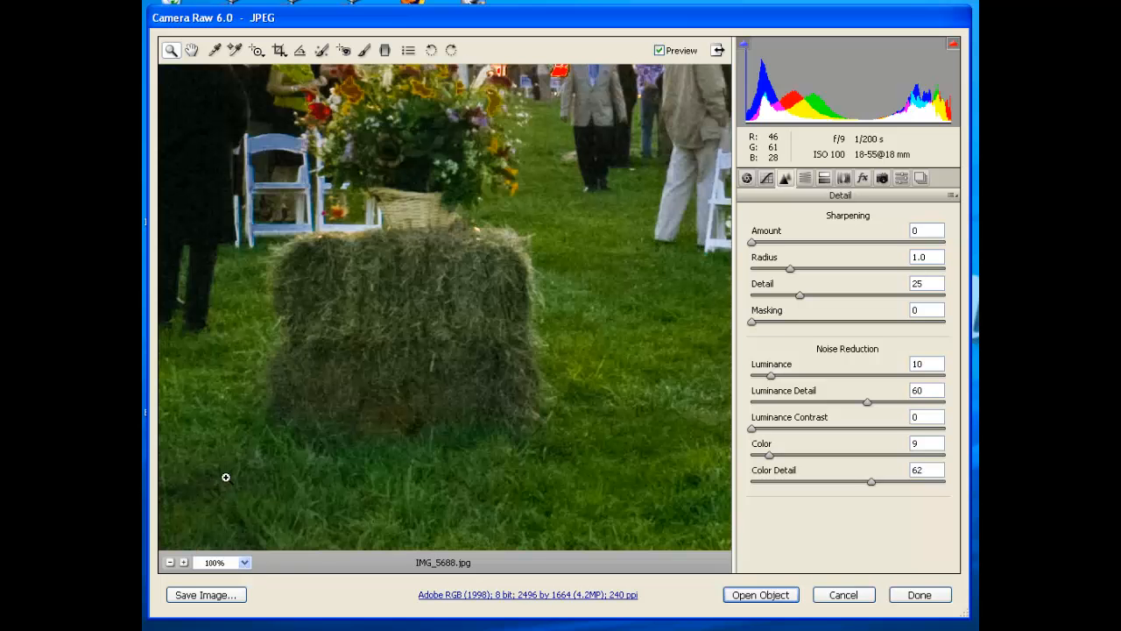
click(170, 563)
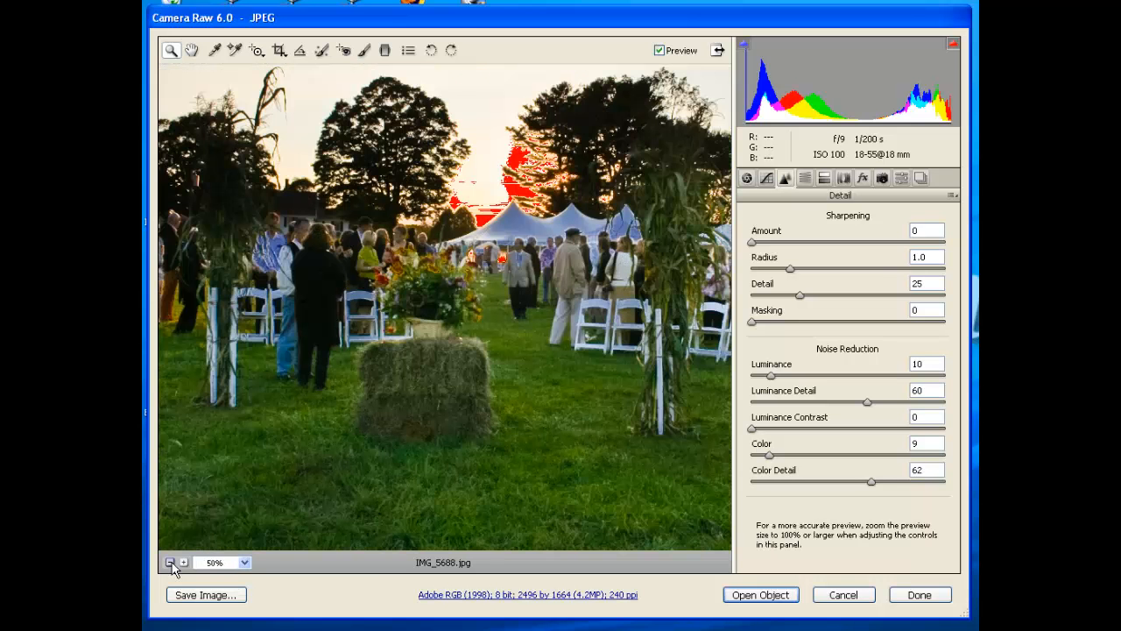
click(171, 563)
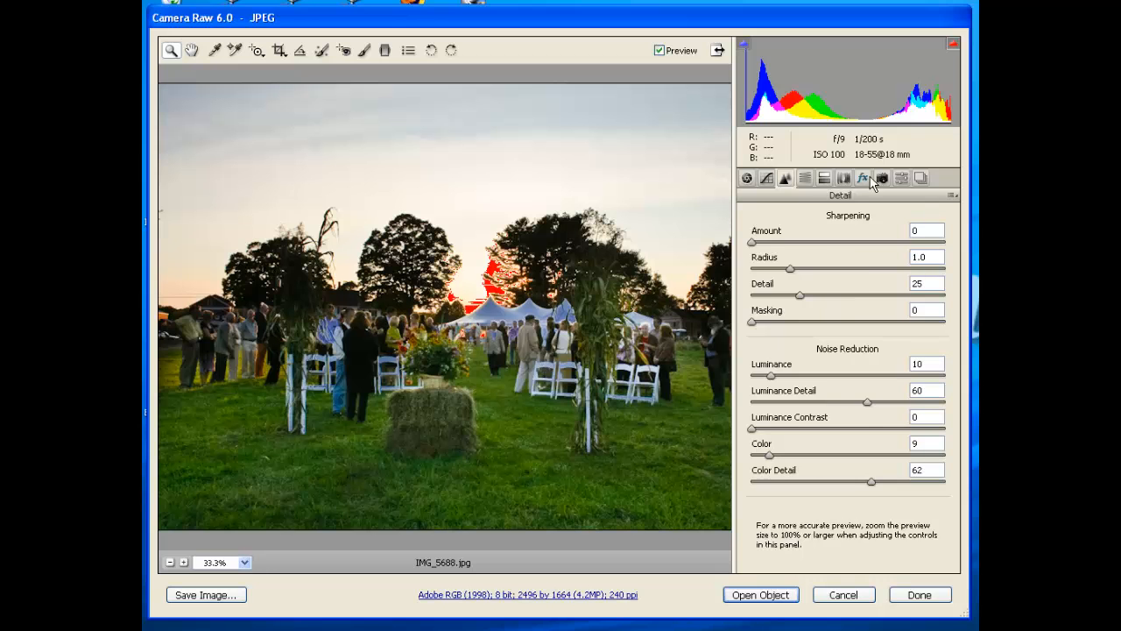
click(805, 179)
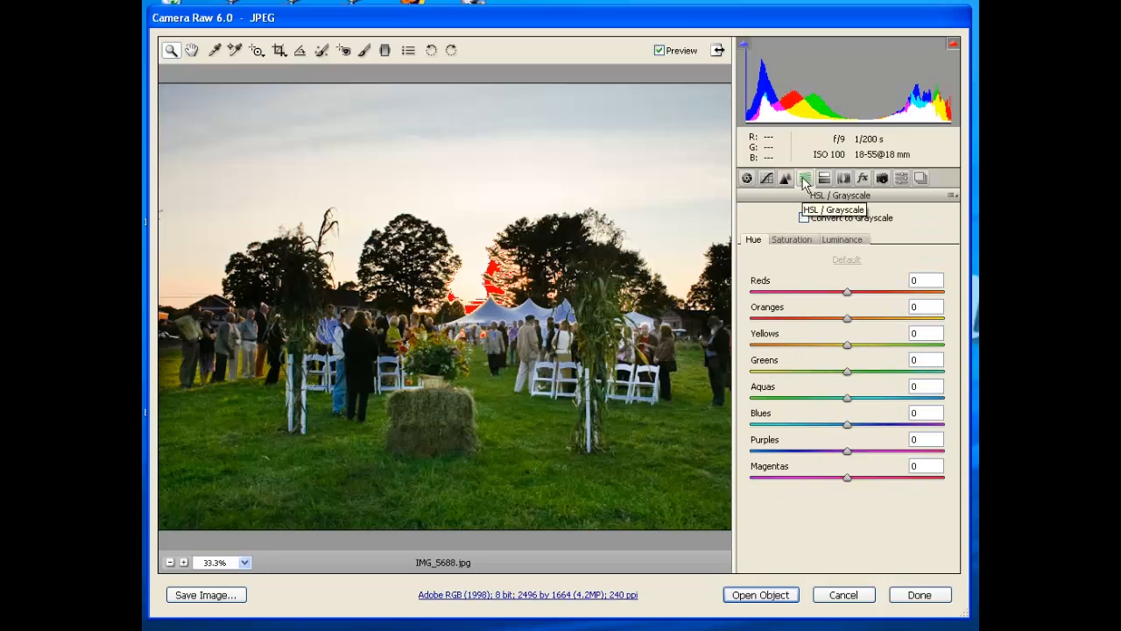
click(804, 218)
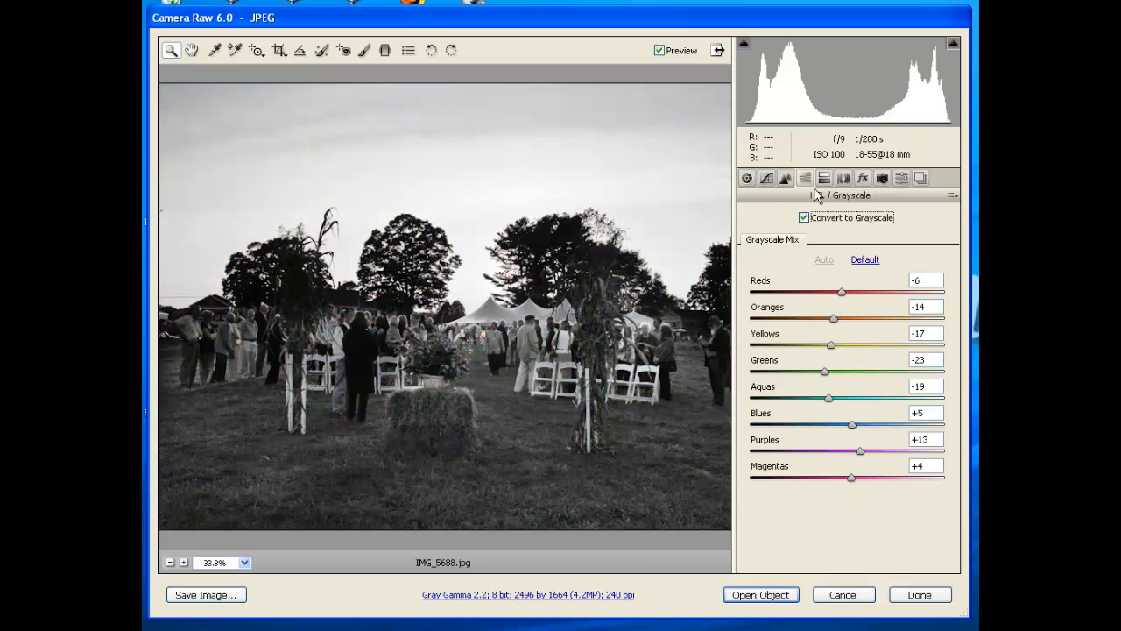
Apply the Strong Contrast preset to the point tone curve
click(765, 178)
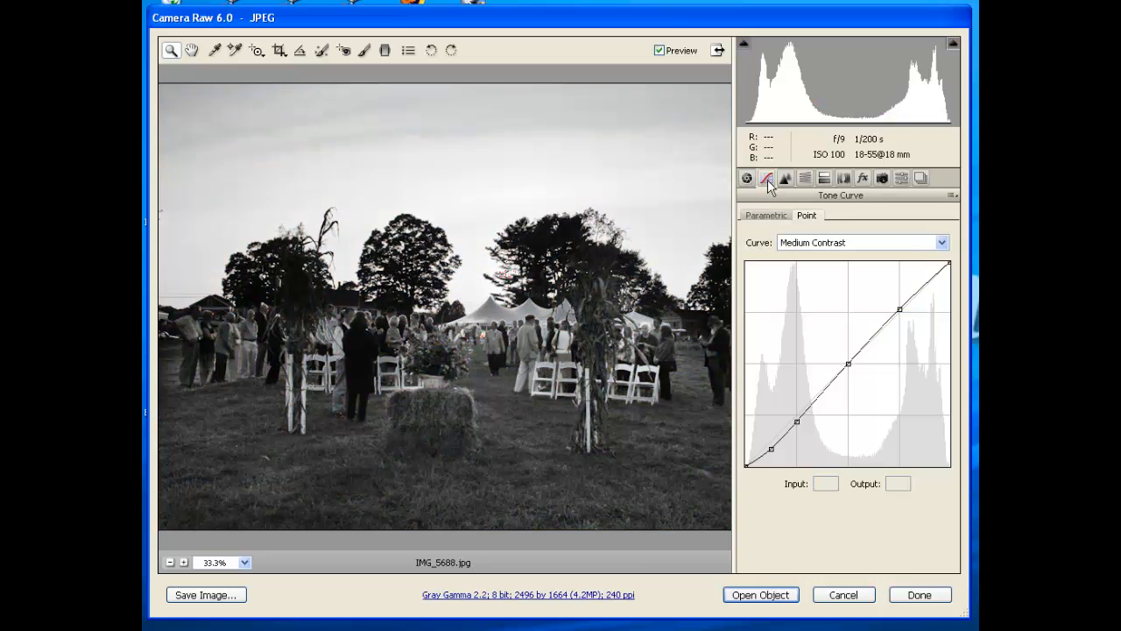
click(841, 246)
click(839, 286)
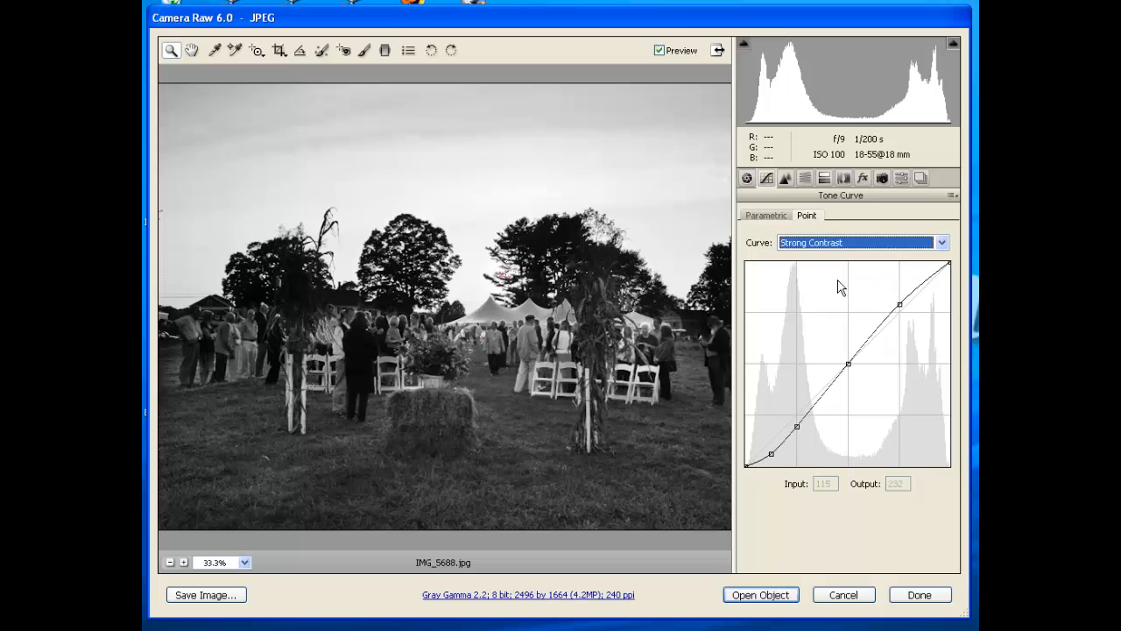
Raise Clarity to +68 and set Blacks to 1 in the Basic adjustments
click(747, 178)
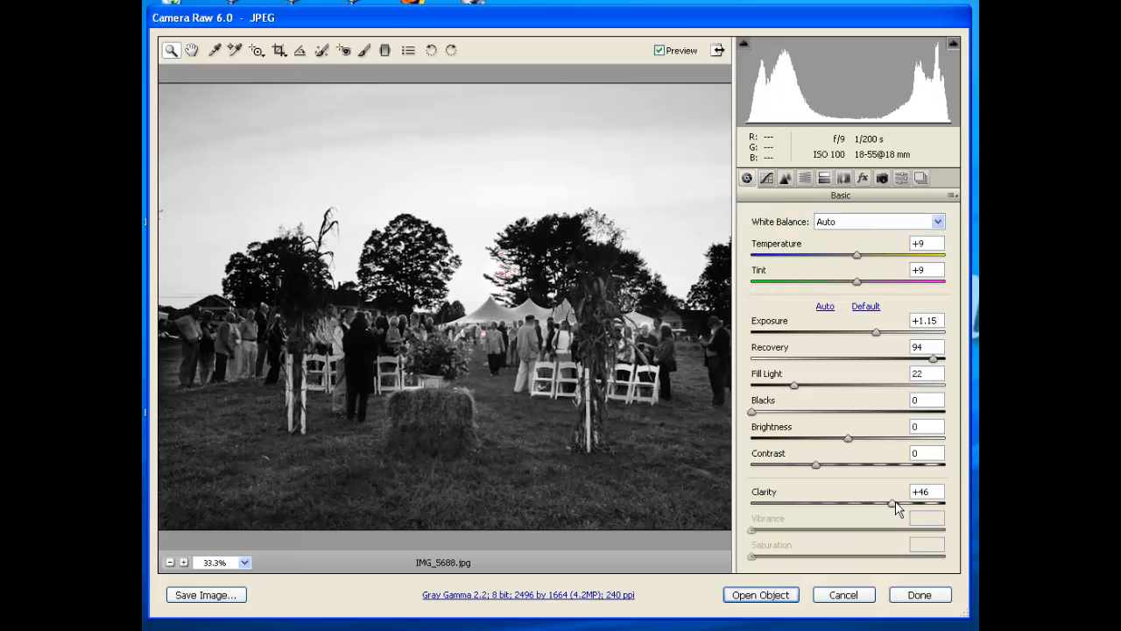
drag(894, 503, 918, 506)
click(752, 411)
drag(753, 411, 755, 411)
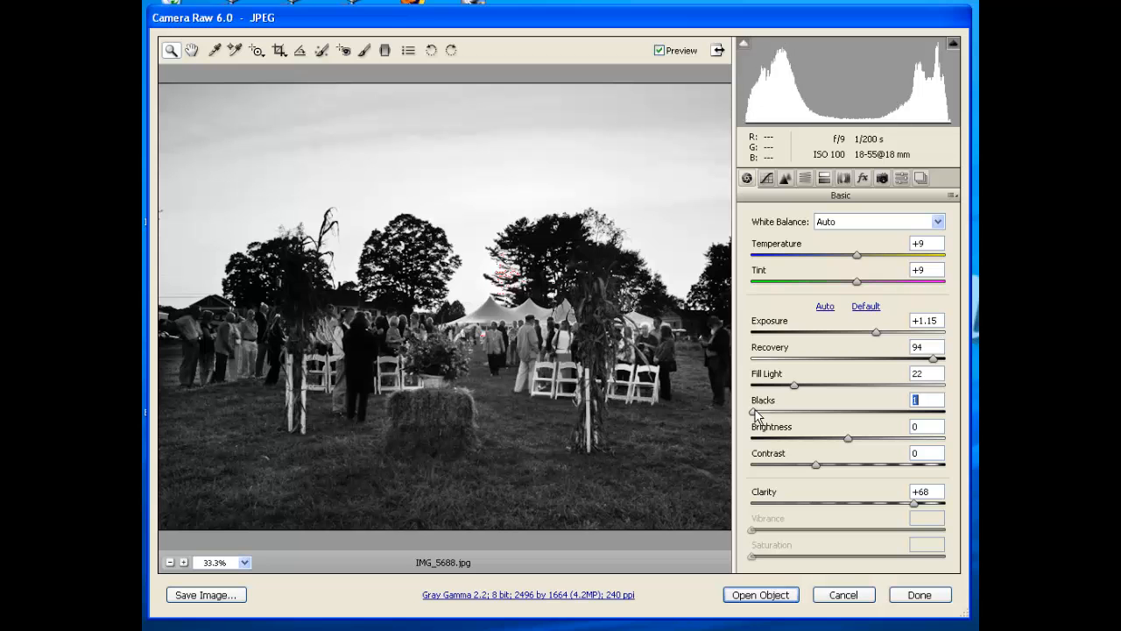
Brighten the highlights on the point tone curve by raising its upper point to input 193, output 210
click(767, 178)
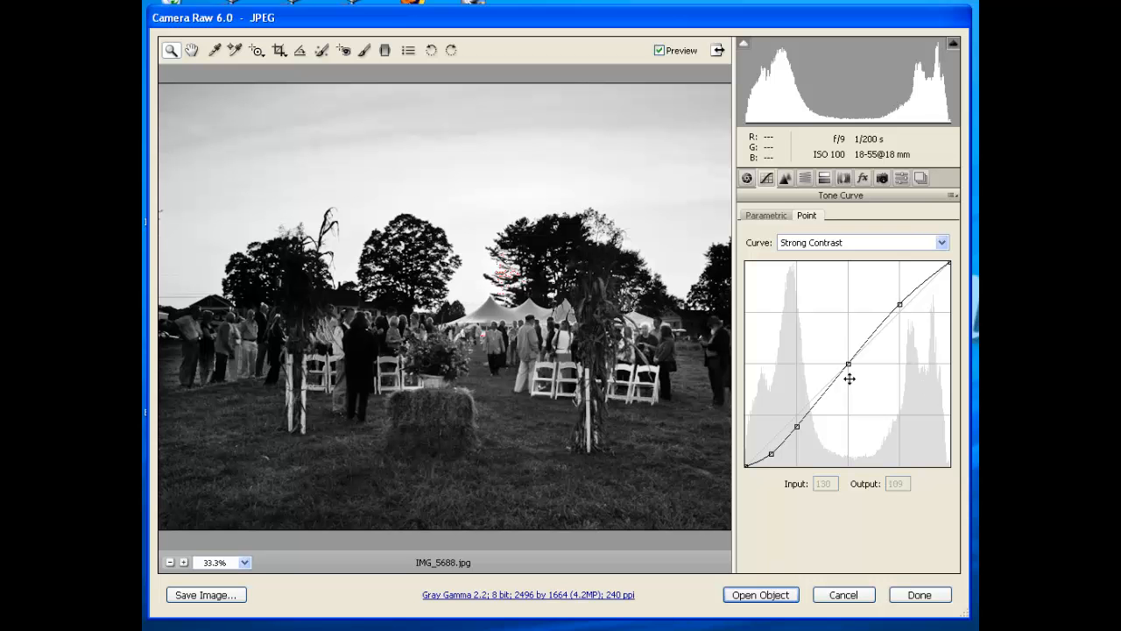
click(899, 304)
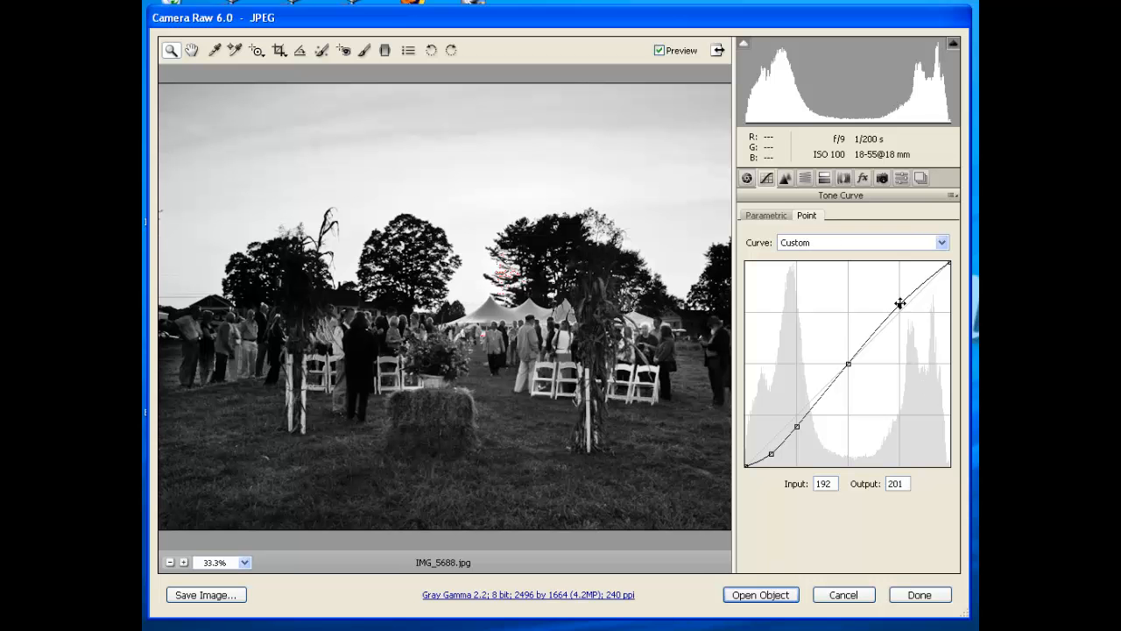
drag(899, 304, 900, 298)
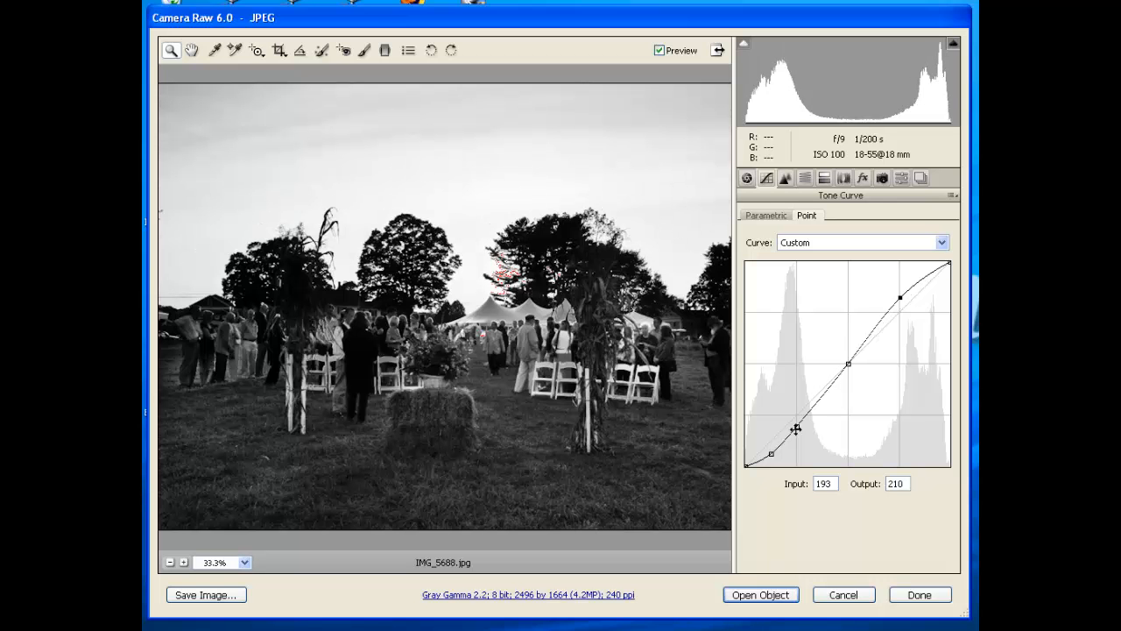
click(796, 426)
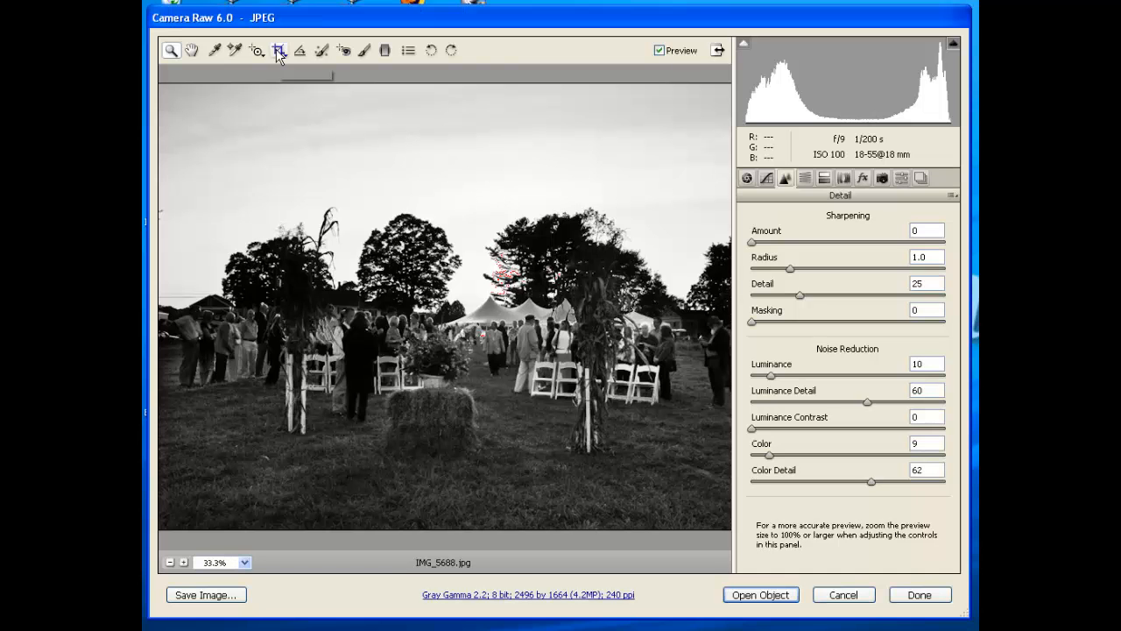
Crop the photo to a portrait area of about 978 by 1436 pixels around the left post, tree and hay bale
click(278, 51)
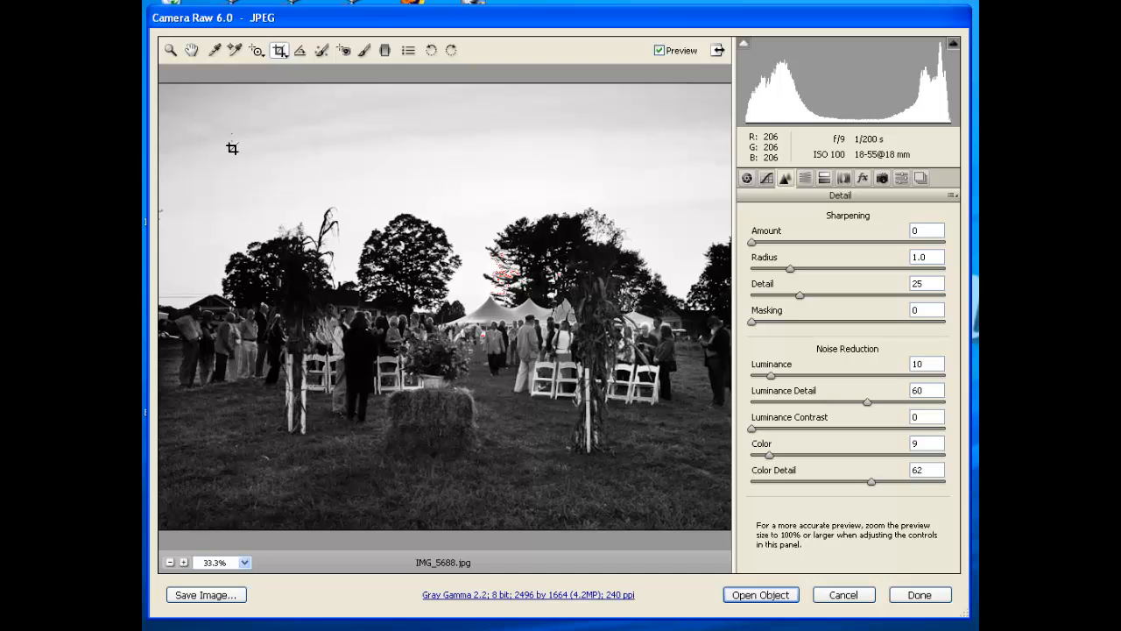
drag(232, 134, 494, 516)
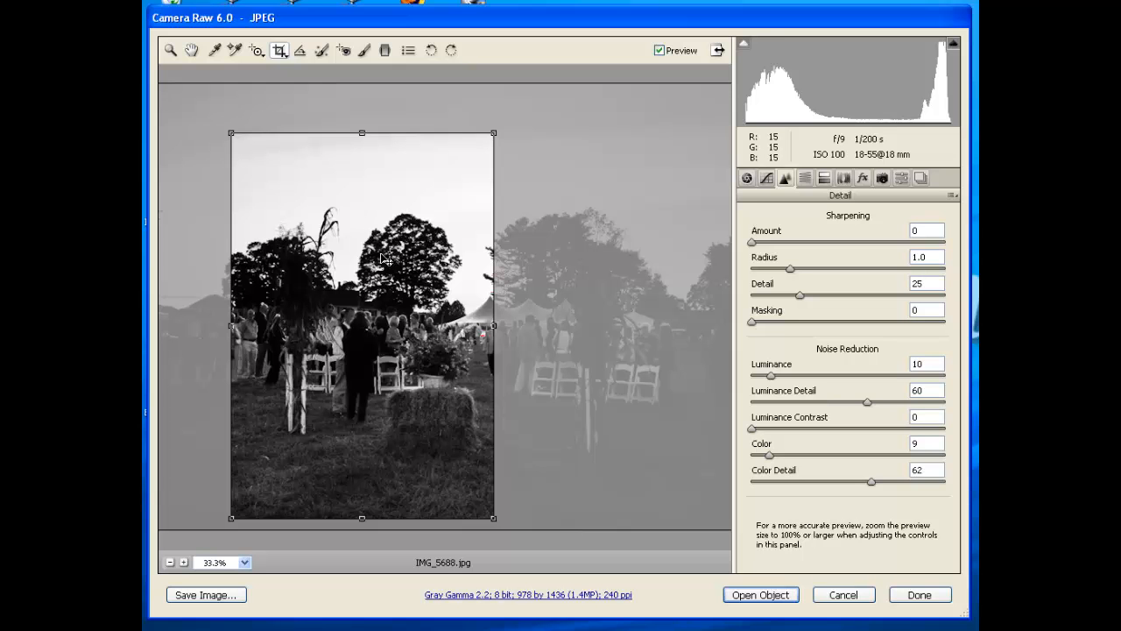
key(z)
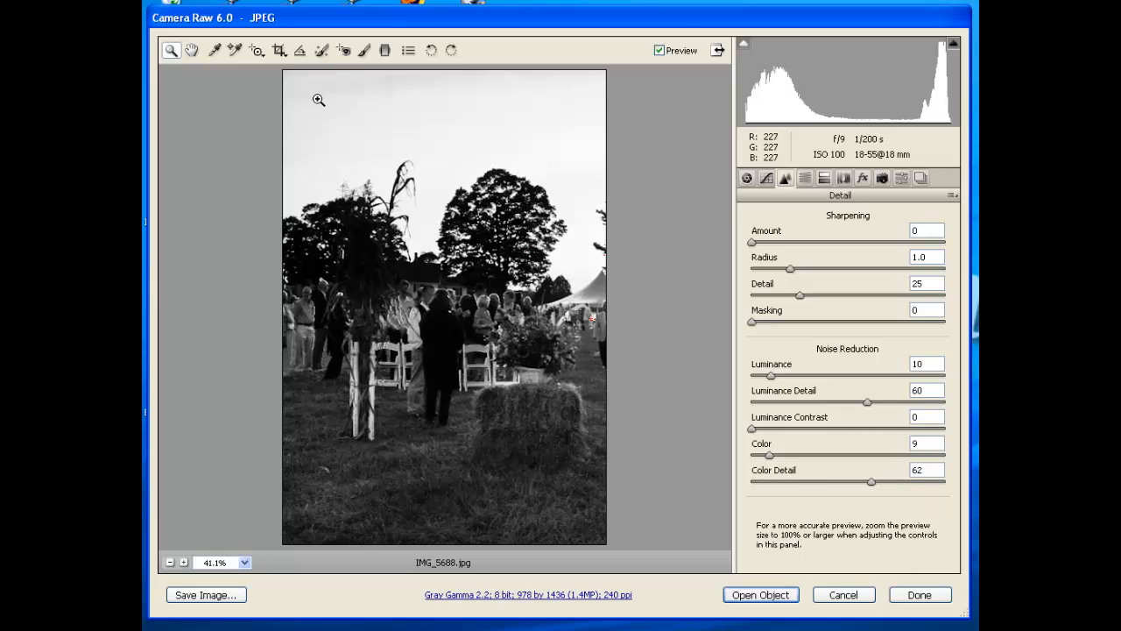
Reopen the crop and widen it to about 1769 by 1408 pixels so it includes the tents and the right post
click(278, 52)
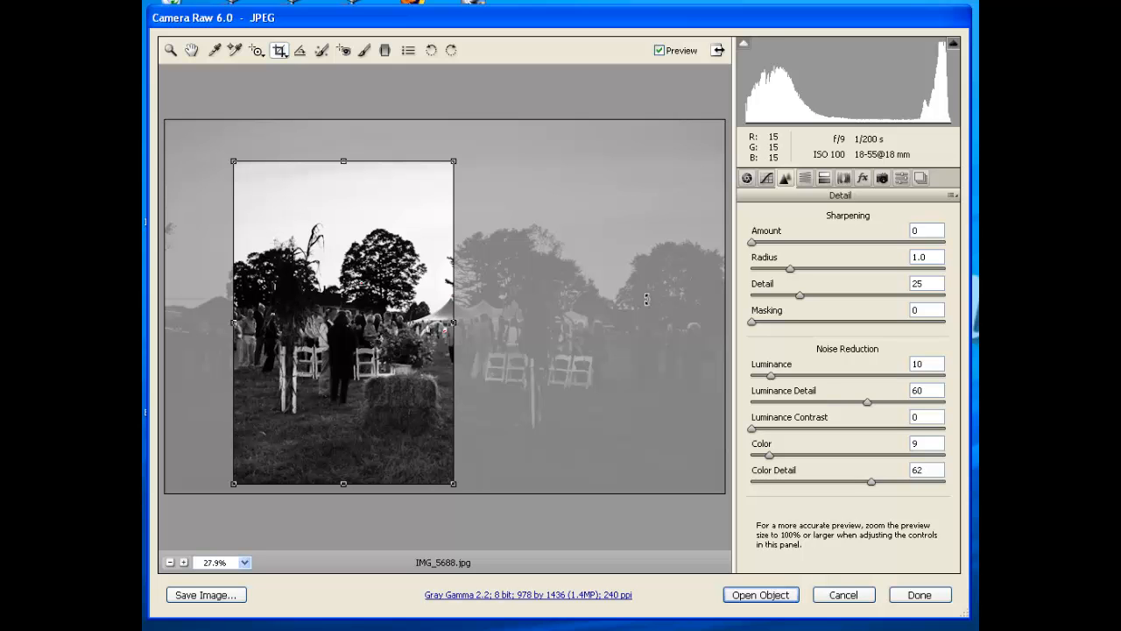
drag(453, 162, 631, 167)
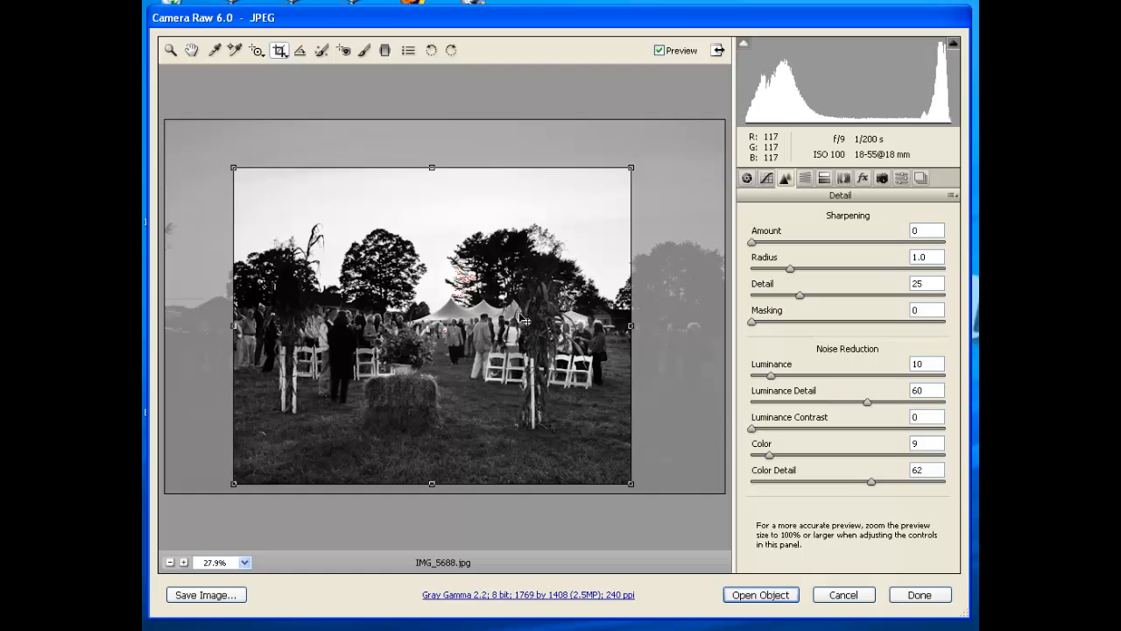
Apply the crop, rotate the photo 90° counterclockwise and rotate it back to its upright orientation
key(z)
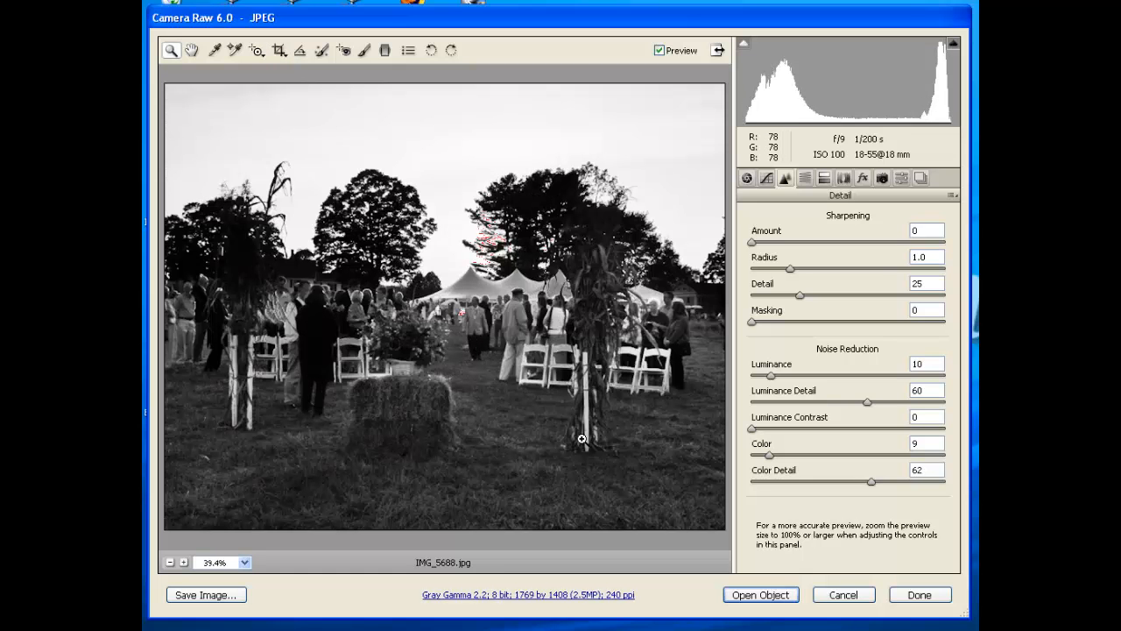
click(432, 51)
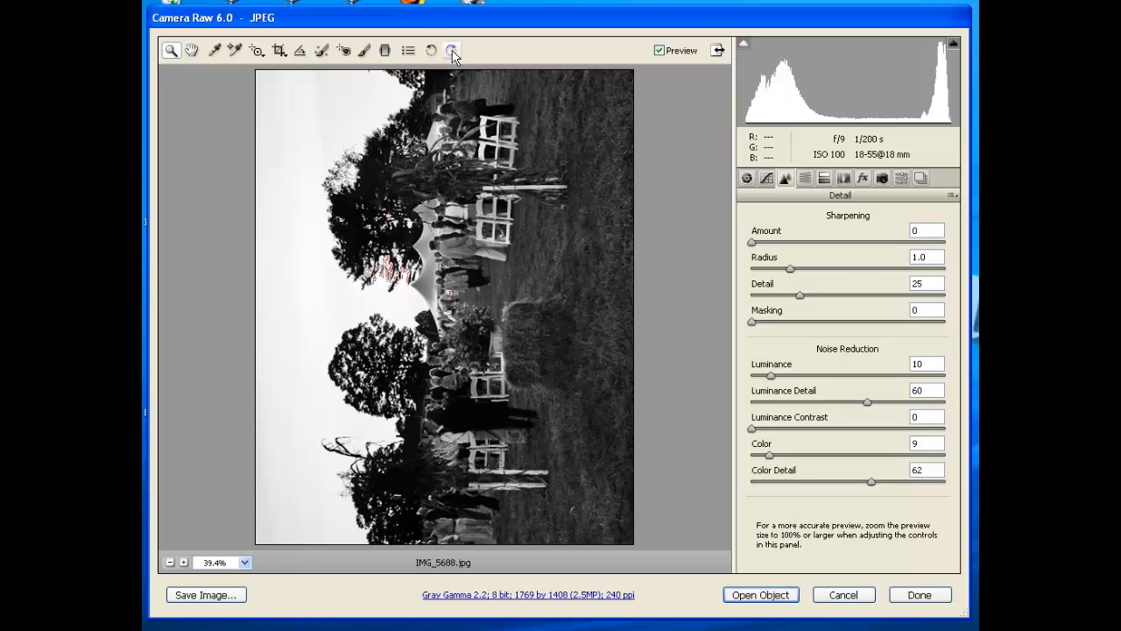
click(452, 51)
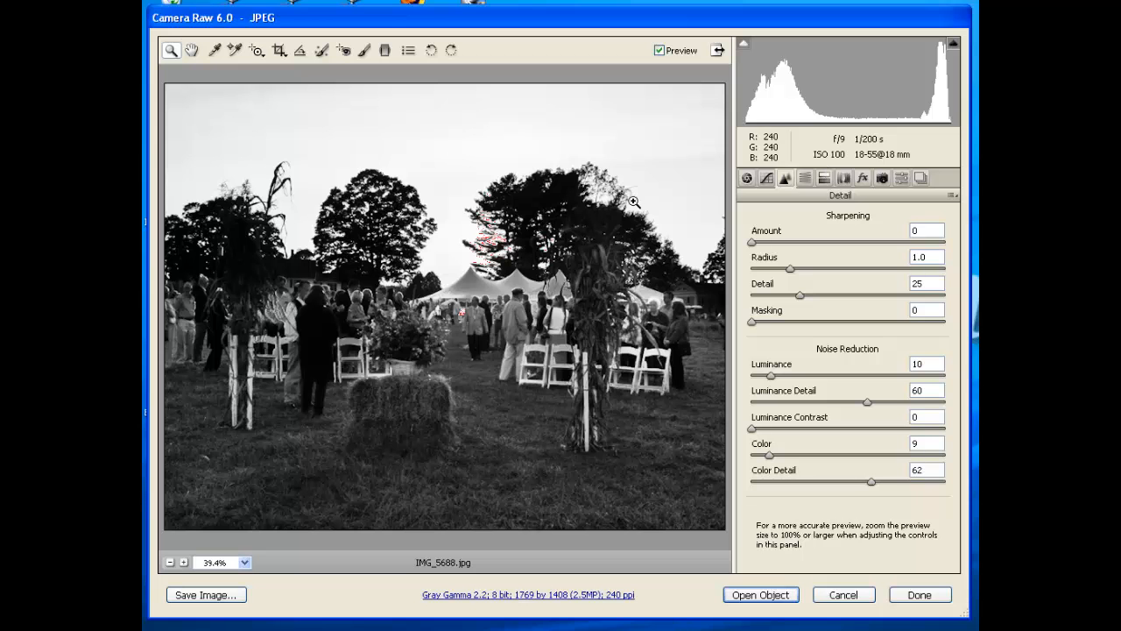
Reopen the crop, narrow it from the right side to about 1139 by 1408 pixels, and apply it
click(278, 53)
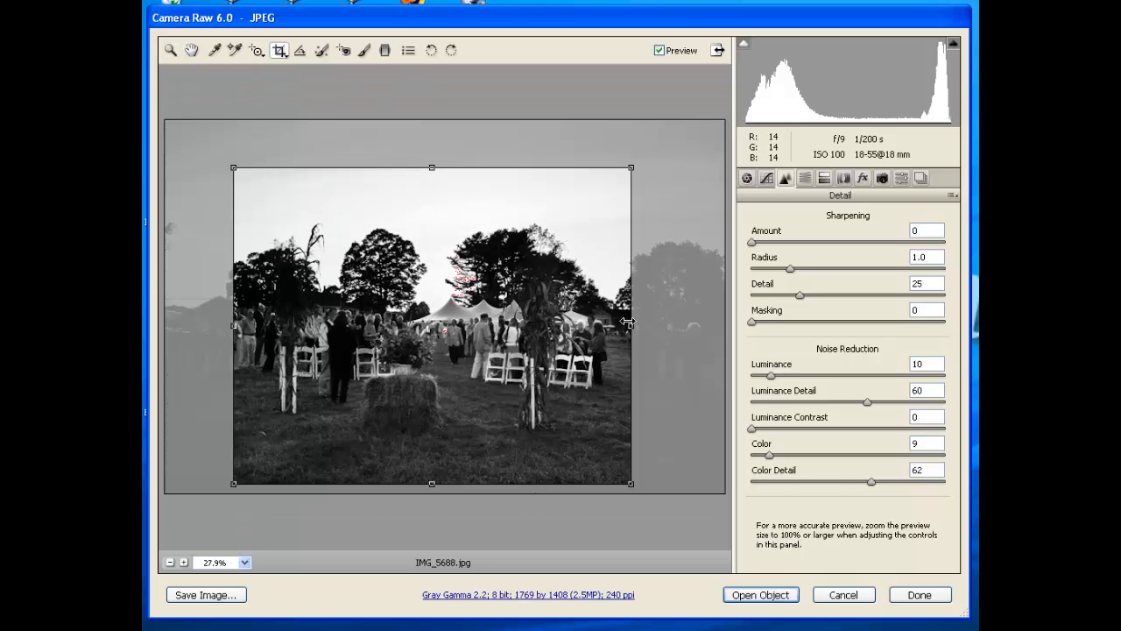
drag(630, 326, 490, 327)
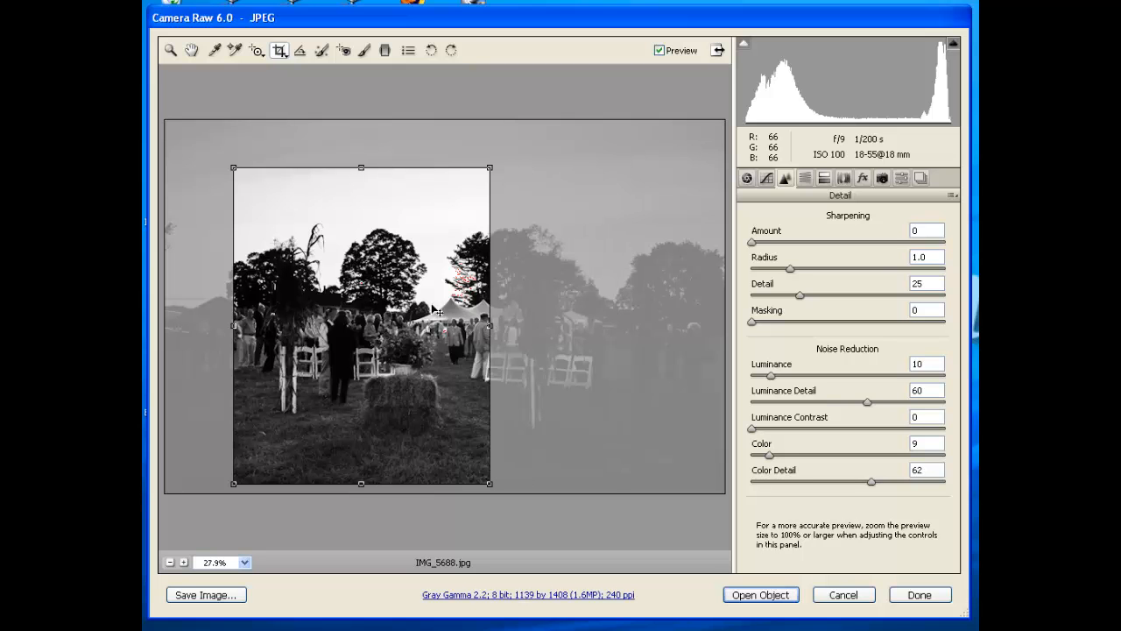
key(Return)
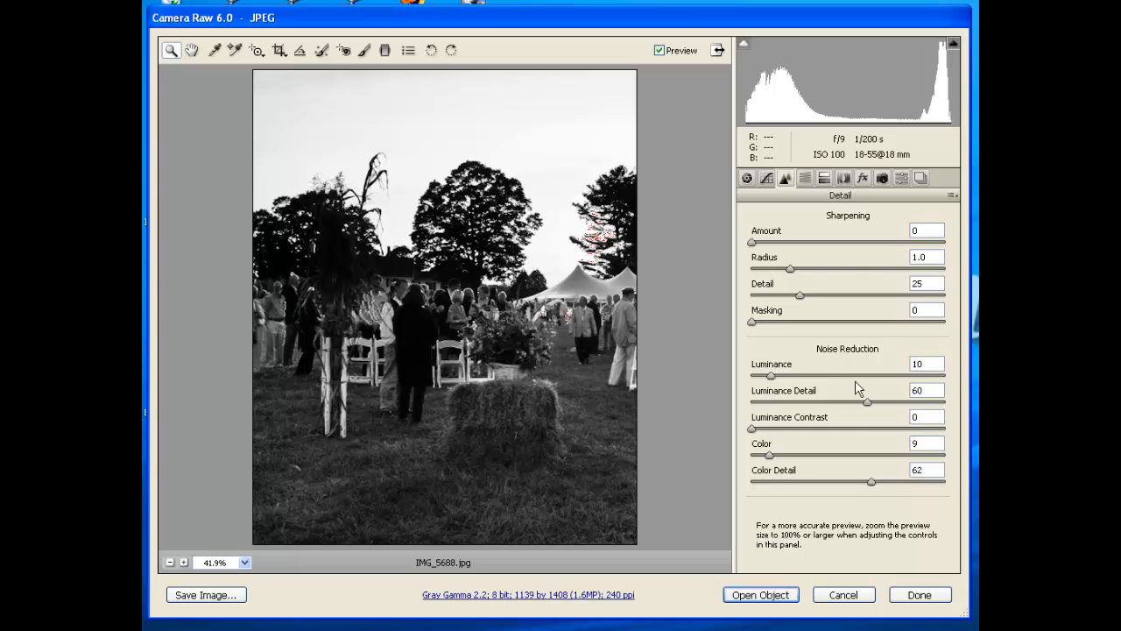
Add a dark post-crop vignette with Amount -12, Midpoint 37 and Roundness -33
click(805, 179)
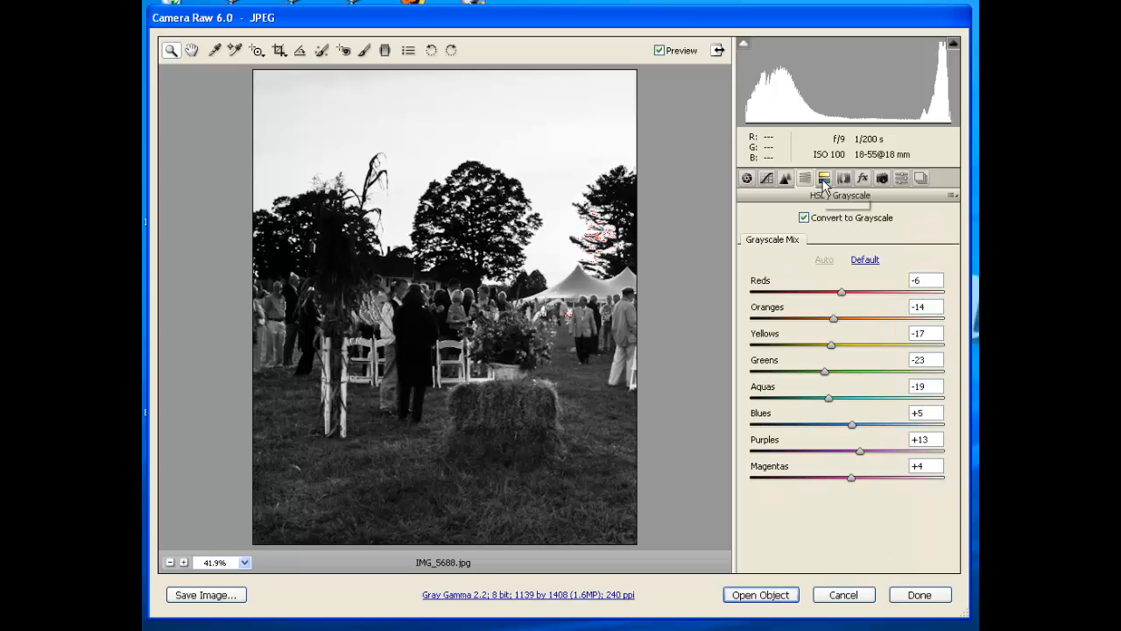
click(842, 179)
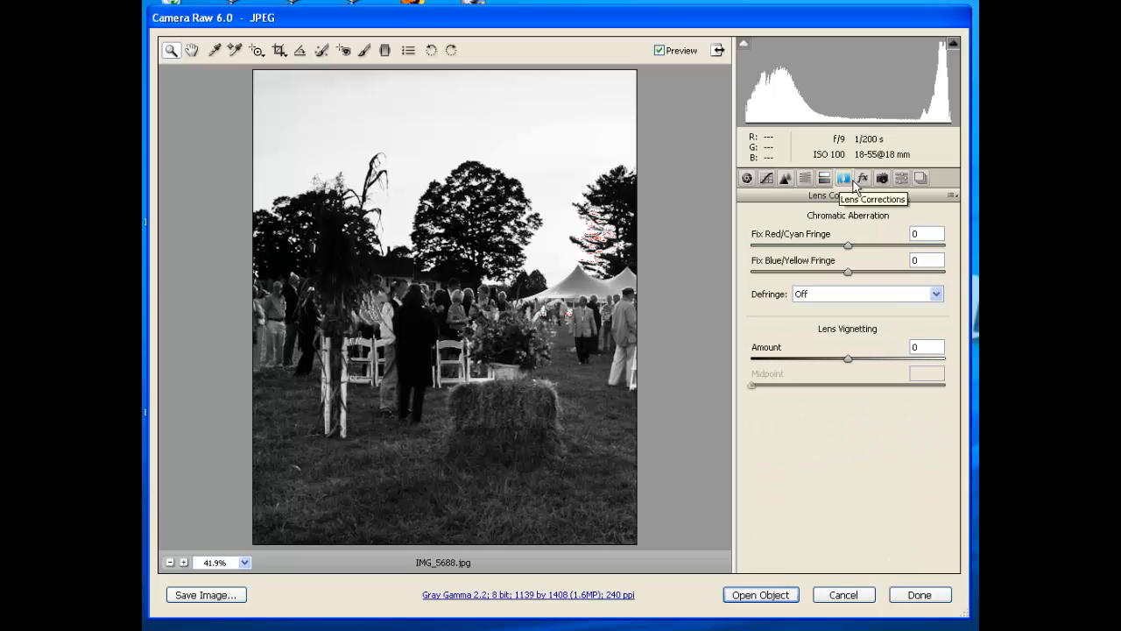
click(863, 179)
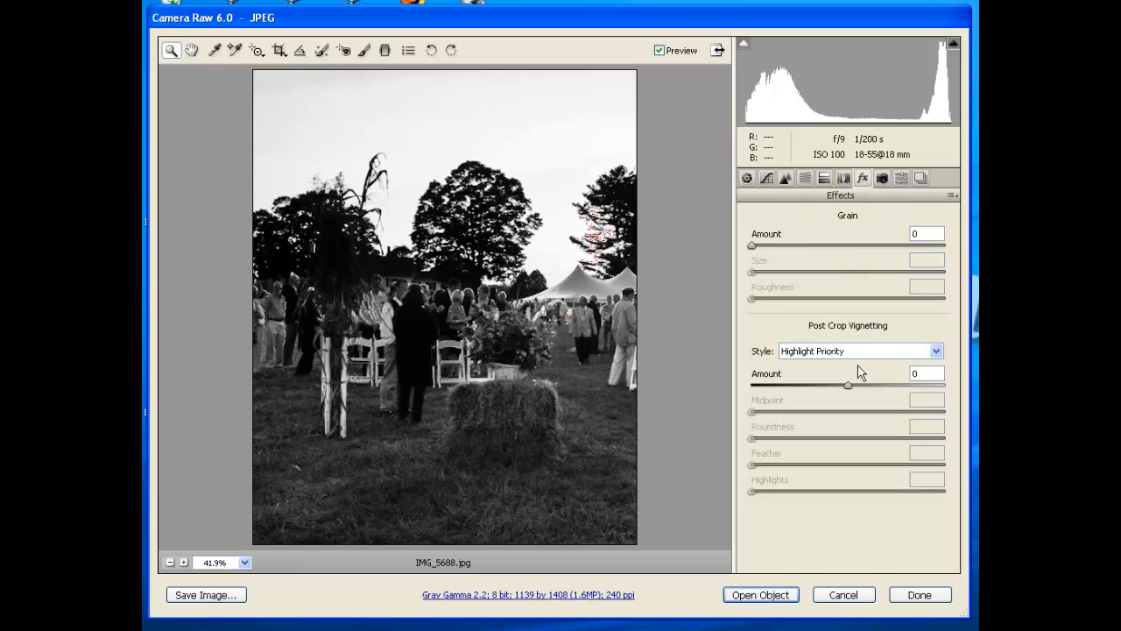
drag(845, 386, 821, 411)
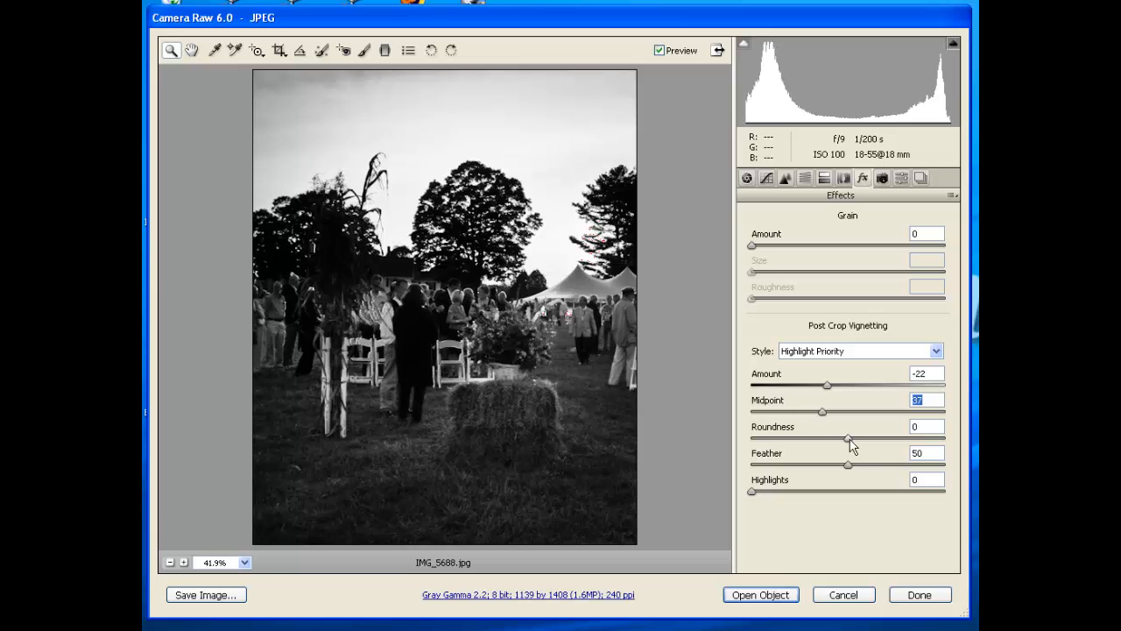
drag(849, 438, 817, 438)
click(827, 385)
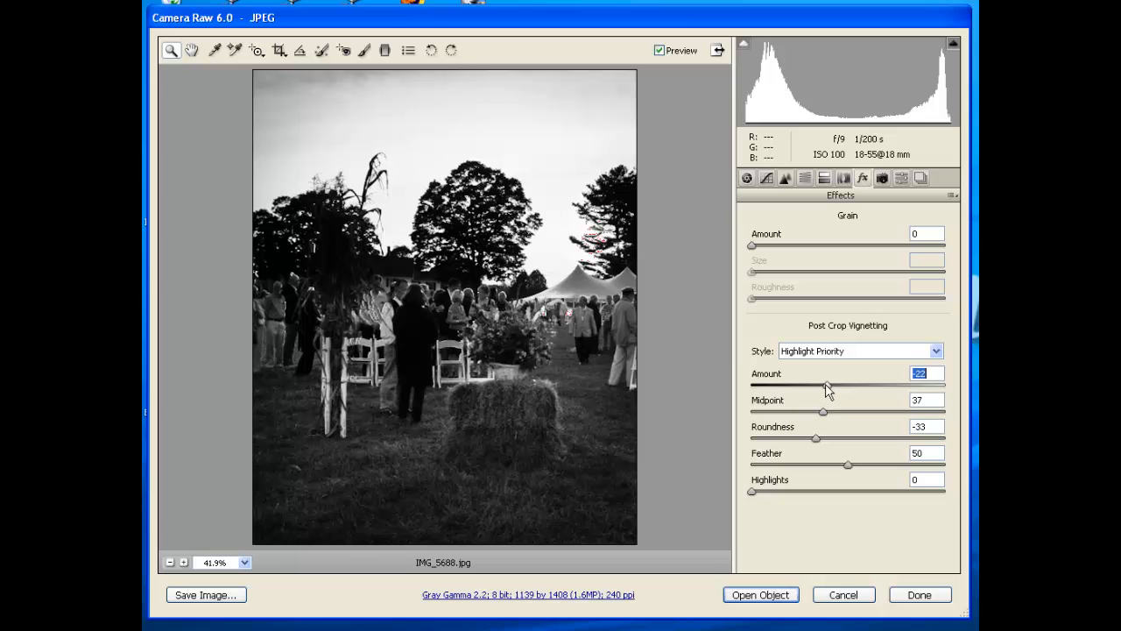
drag(827, 391, 837, 394)
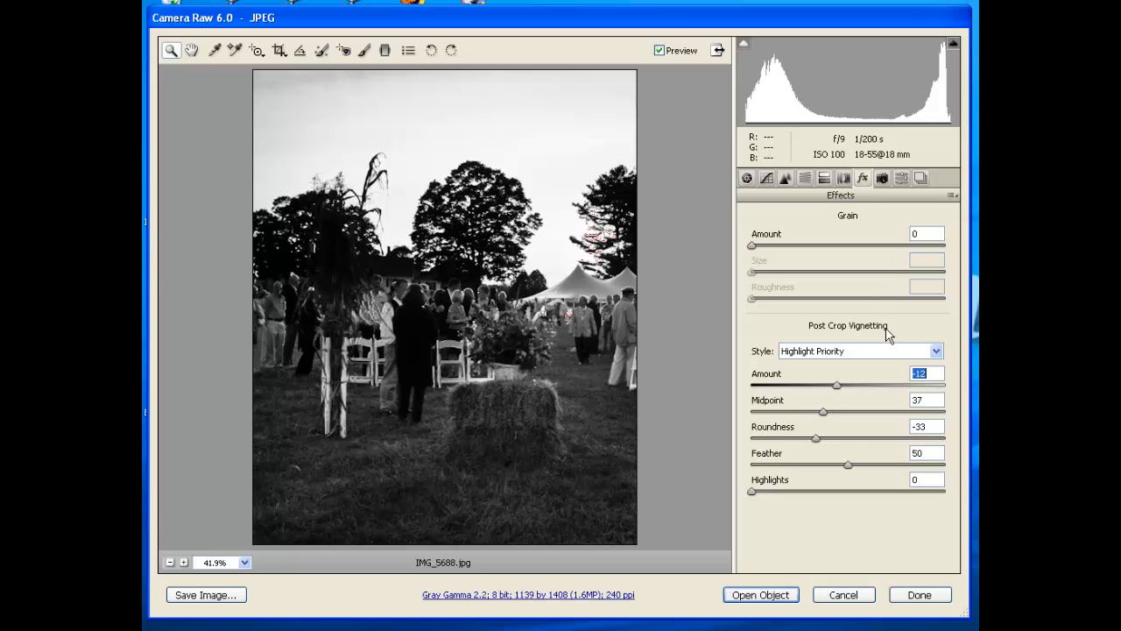
Open the Camera Calibration settings for the photo
click(882, 179)
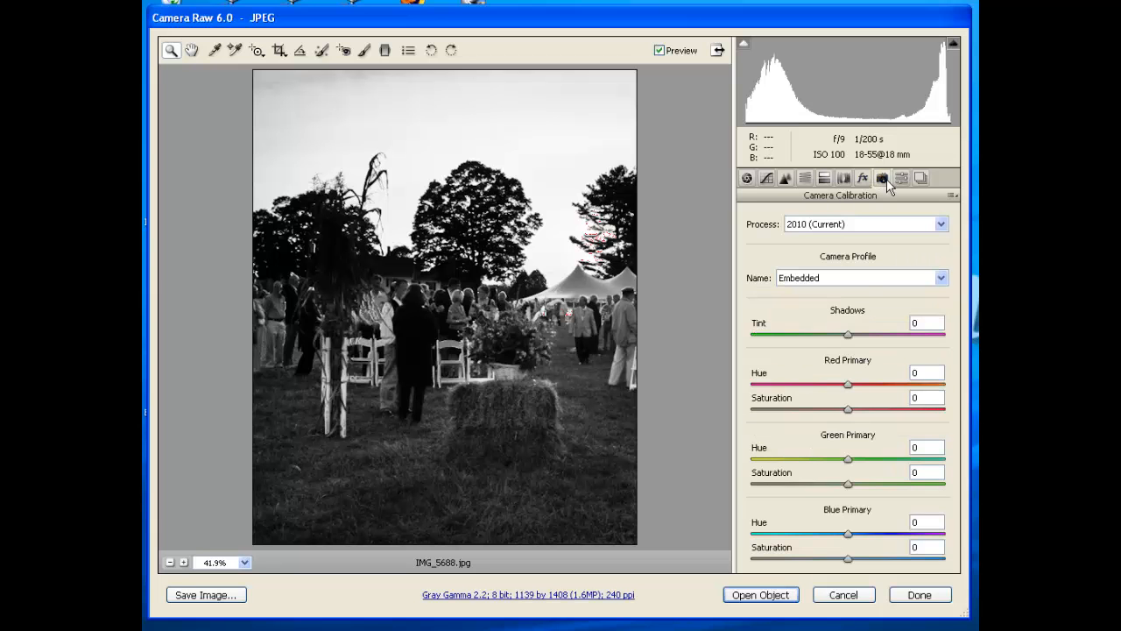